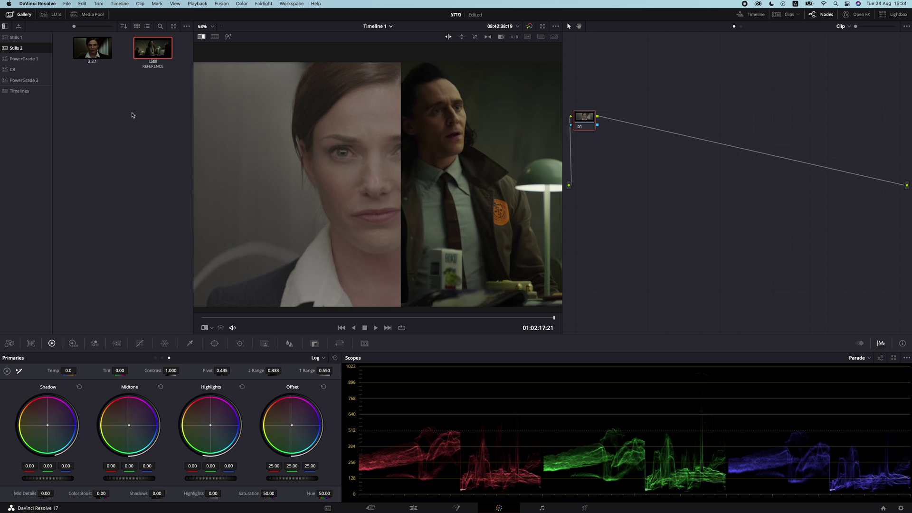
Compare the clip with the 3.3.1 still, restore the REFERENCE still as the wipe image, and close the gallery.
click(140, 111)
double_click(85, 54)
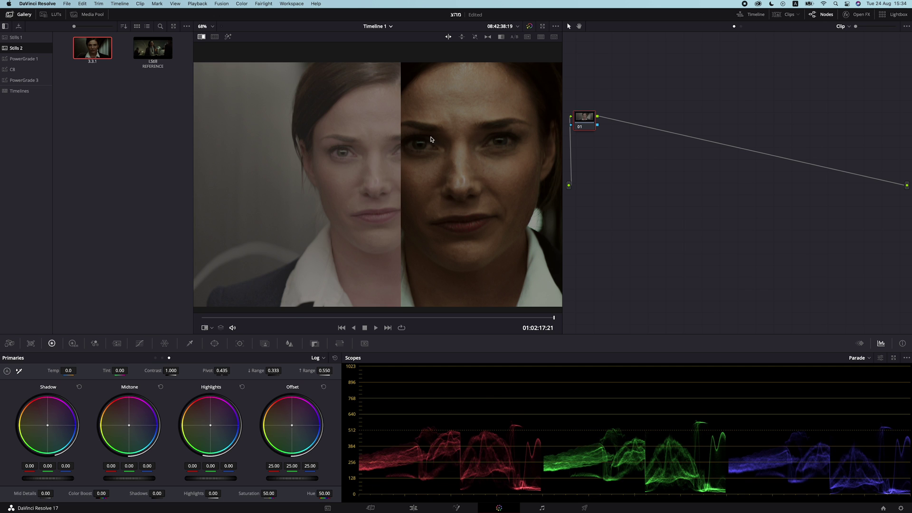
double_click(152, 48)
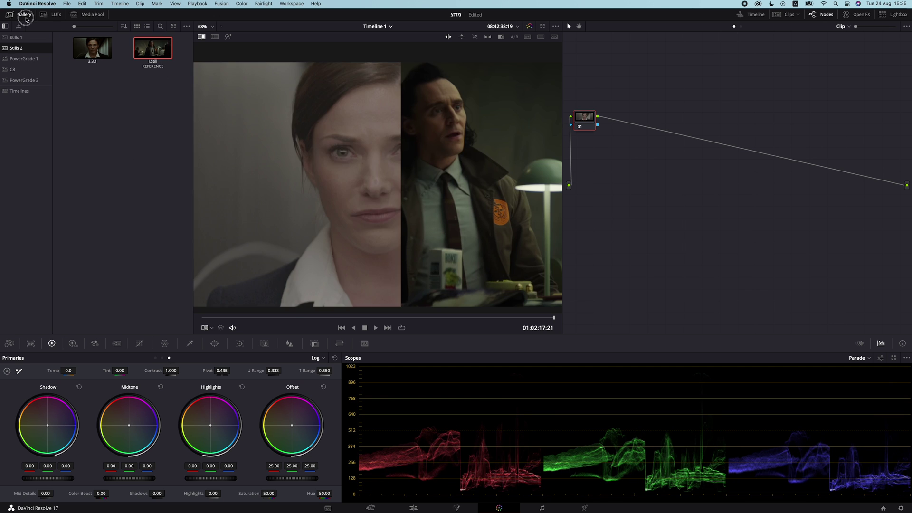
key(alt+f)
scroll(363, 167, down, 1)
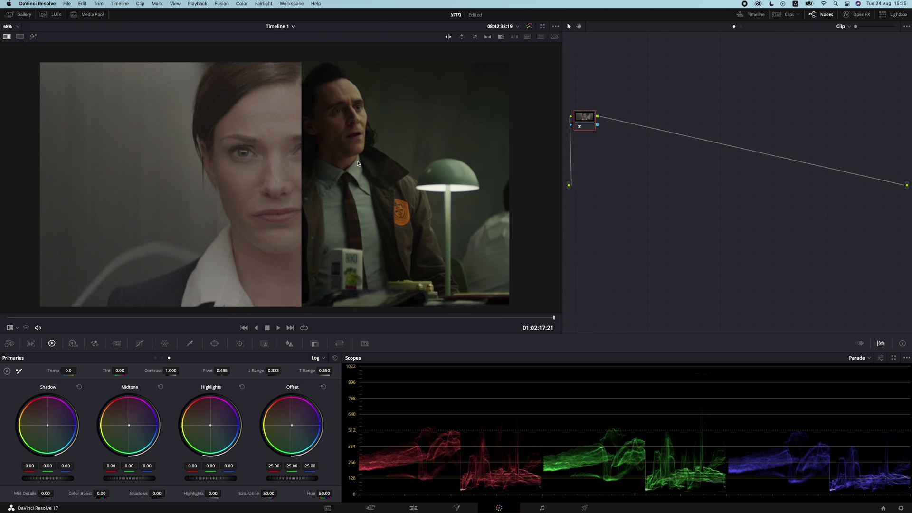
Show the clip and the reference still side by side in a split screen of selected still images.
click(21, 37)
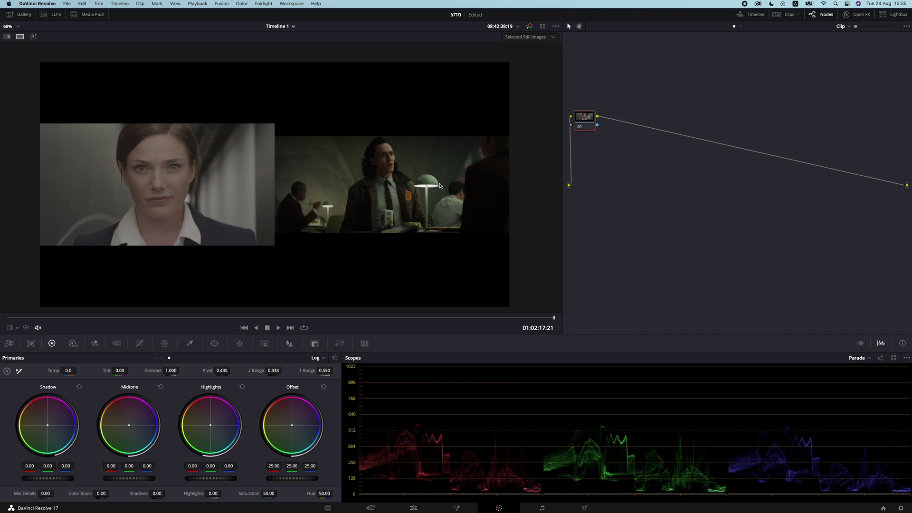
click(522, 37)
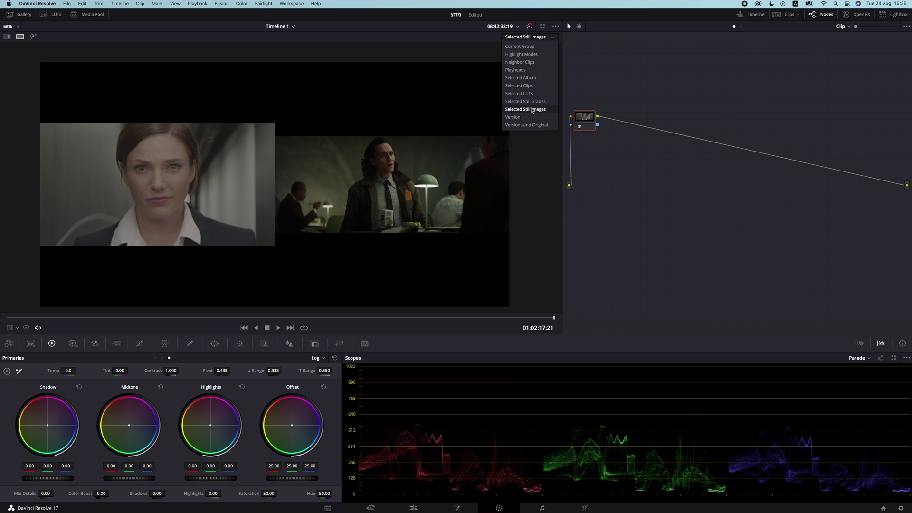
click(530, 37)
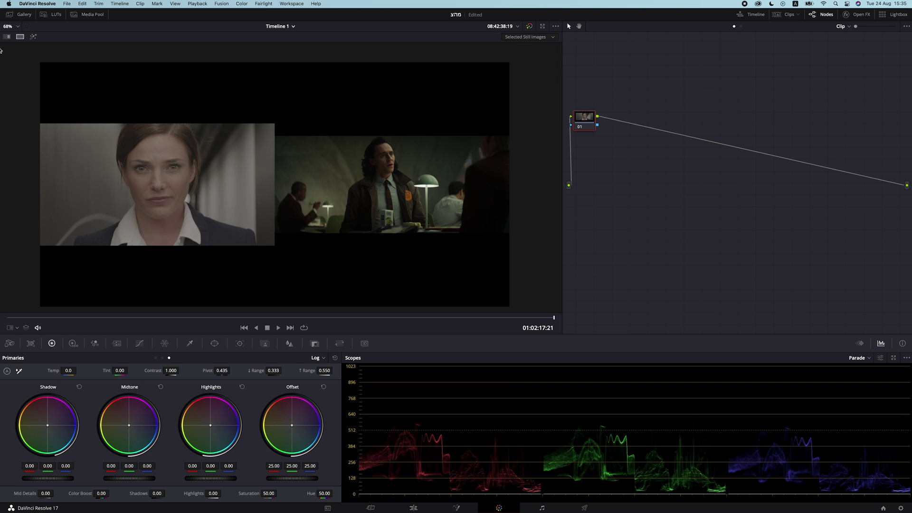
Return to the image wipe and move the wipe edge across the frame to compare the clip with the reference.
click(7, 37)
drag(295, 182, 309, 204)
click(12, 328)
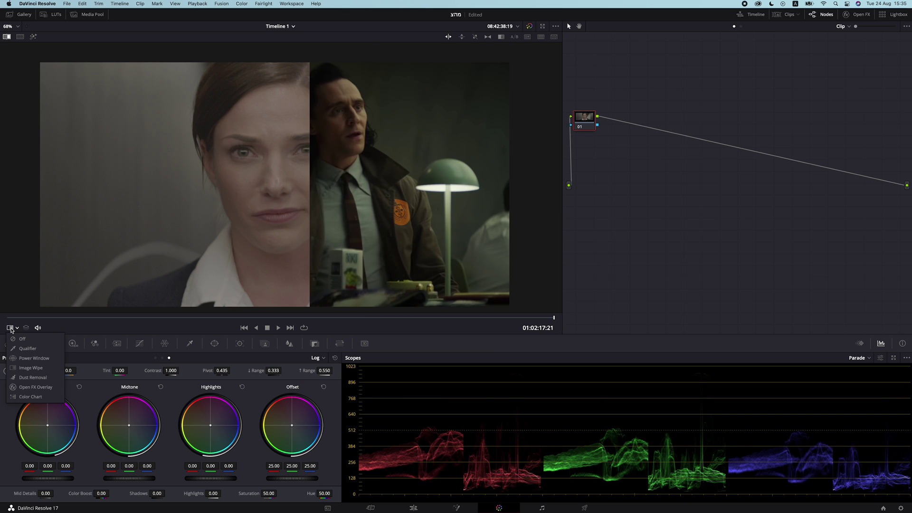
click(35, 369)
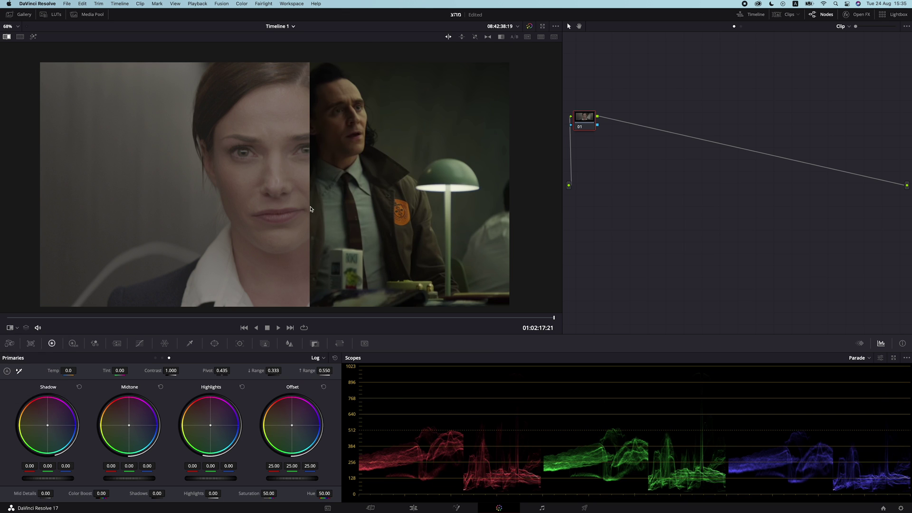
drag(311, 204, 458, 191)
drag(451, 317, 553, 319)
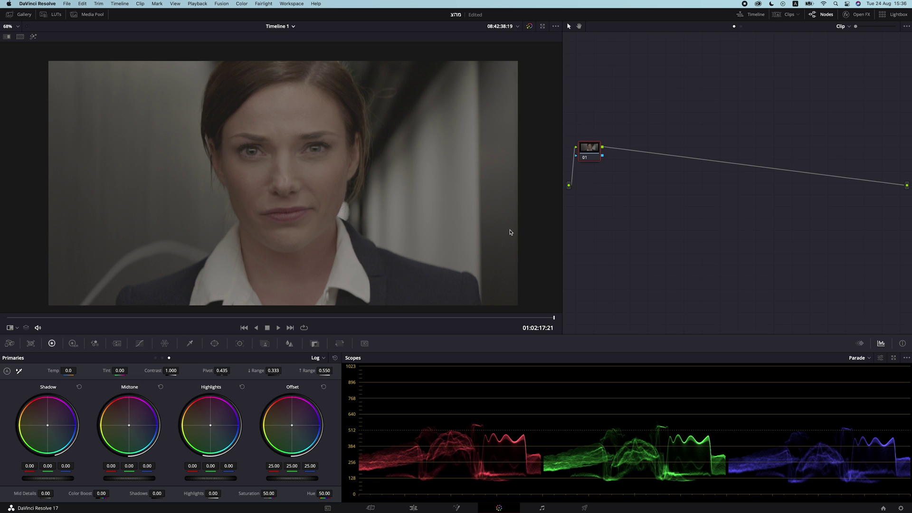
Add a serial node after node 01 and change the scope display to Waveform.
key(alt+s)
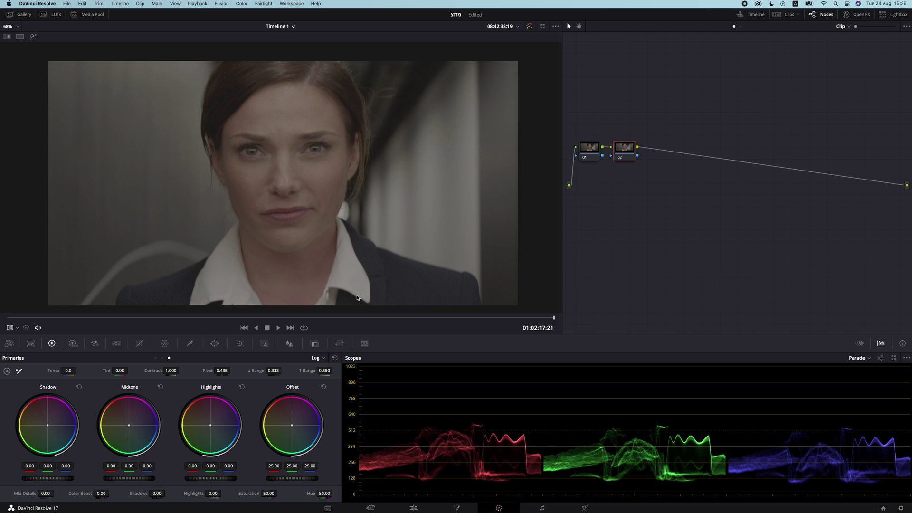
click(857, 358)
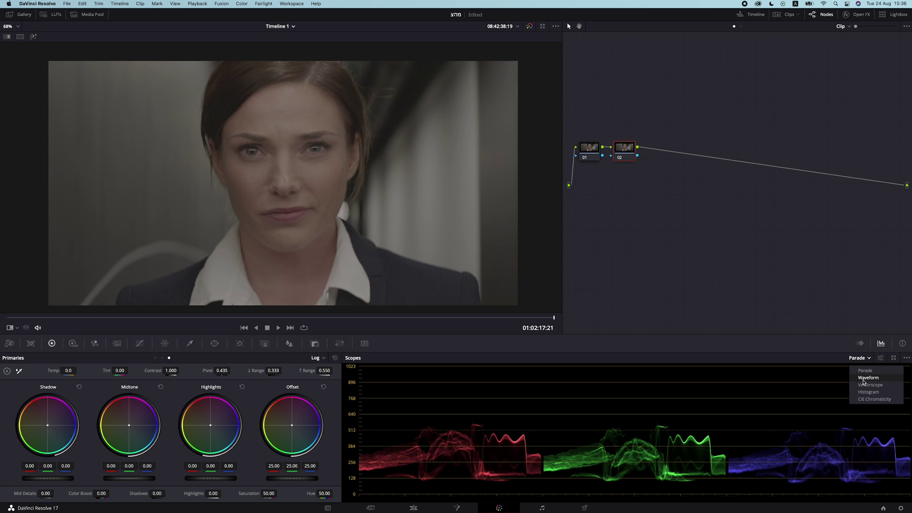
click(863, 379)
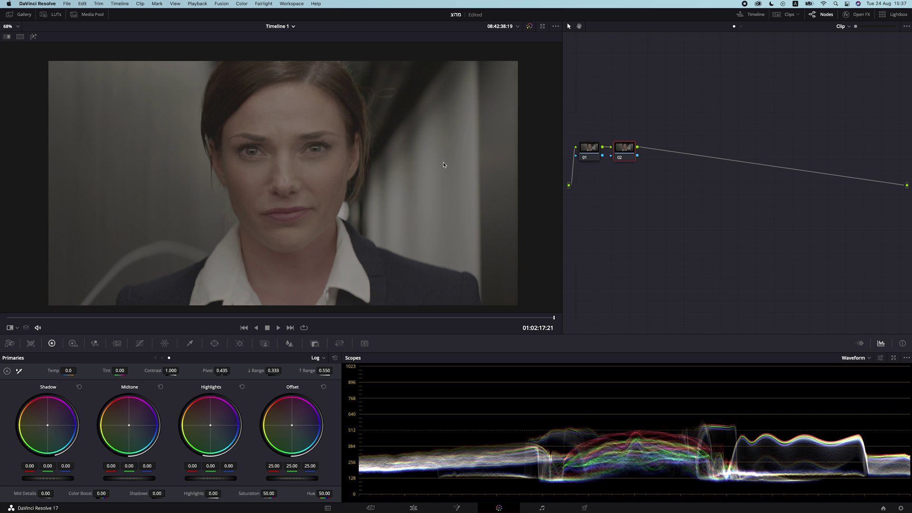
drag(385, 175, 387, 170)
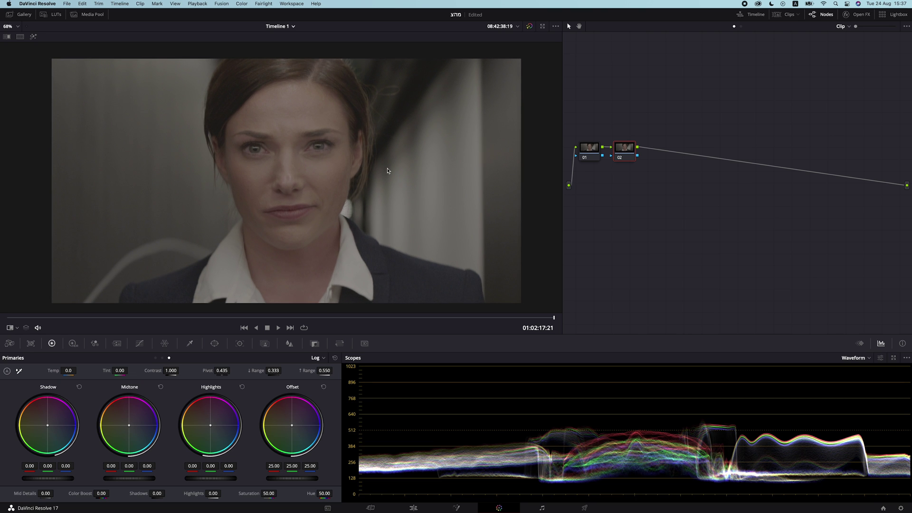
drag(341, 172, 344, 176)
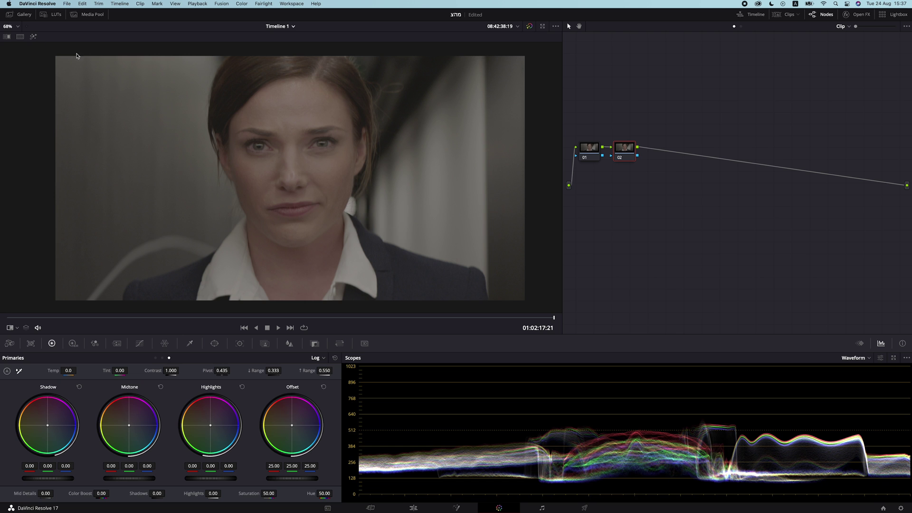
Apply the Arri Alexa LogC to Rec709 LUT to node 02 and close the LUT browser.
click(53, 14)
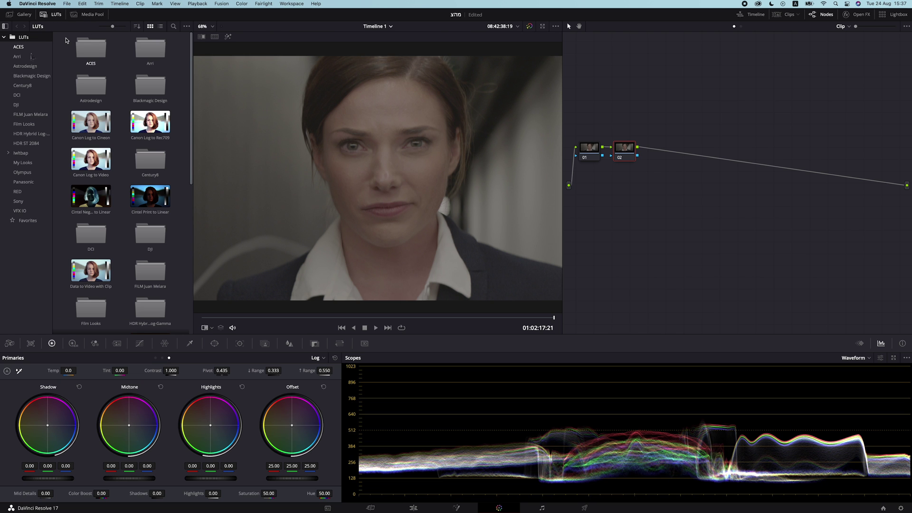
click(31, 57)
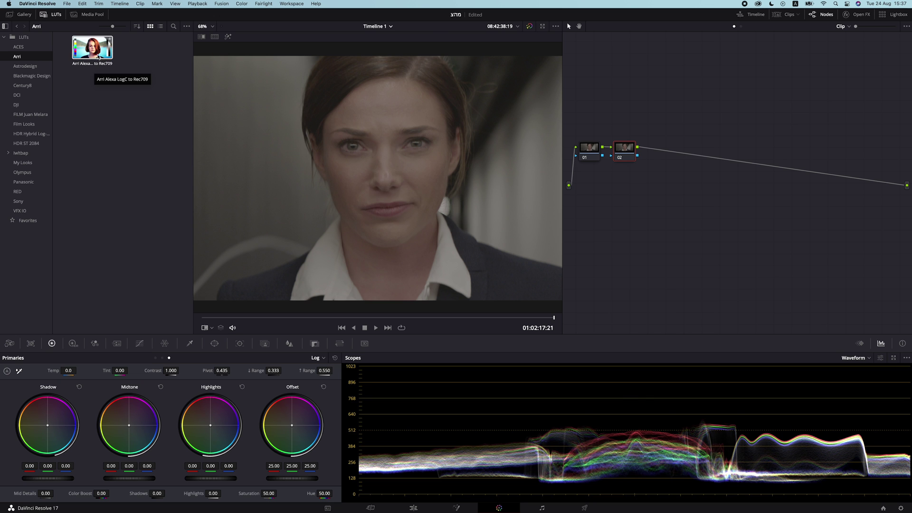
double_click(93, 61)
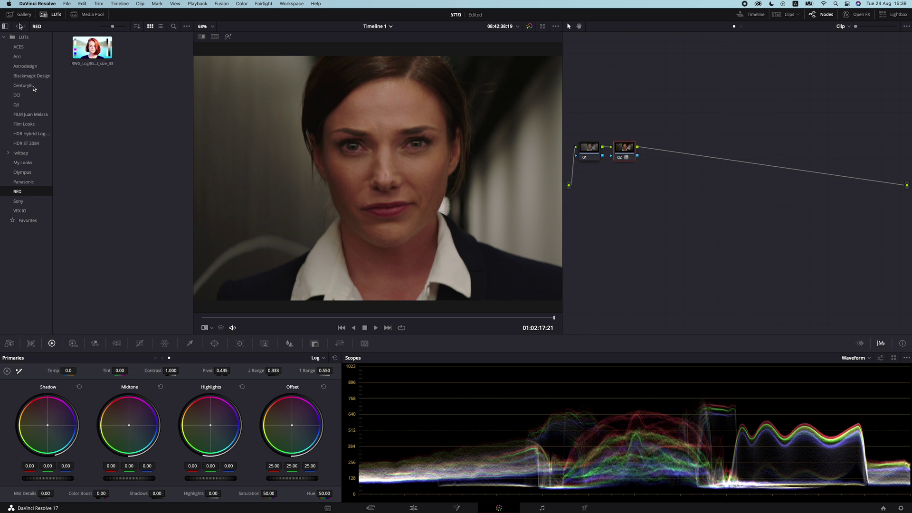
click(53, 14)
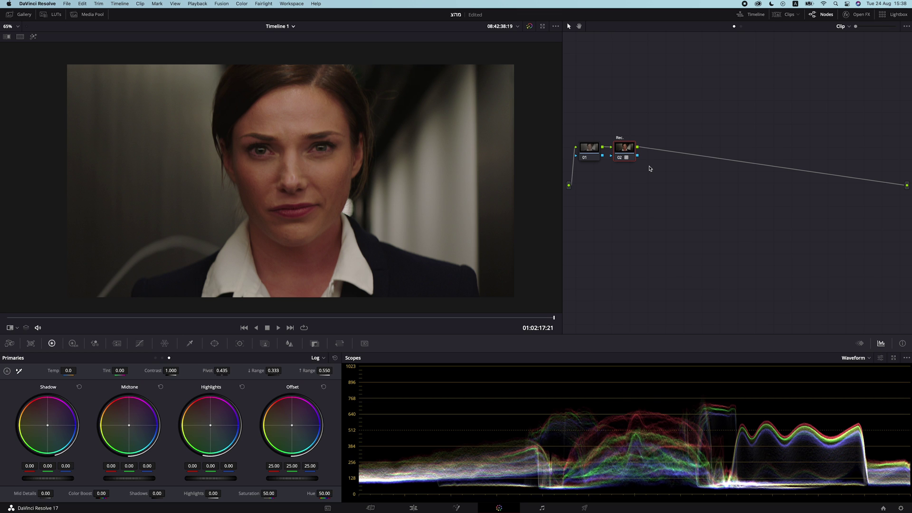
Balance node 01 by setting Temp to -530.0, Tint to -16.00 and Saturation to 41.30.
click(586, 151)
drag(119, 372, 110, 371)
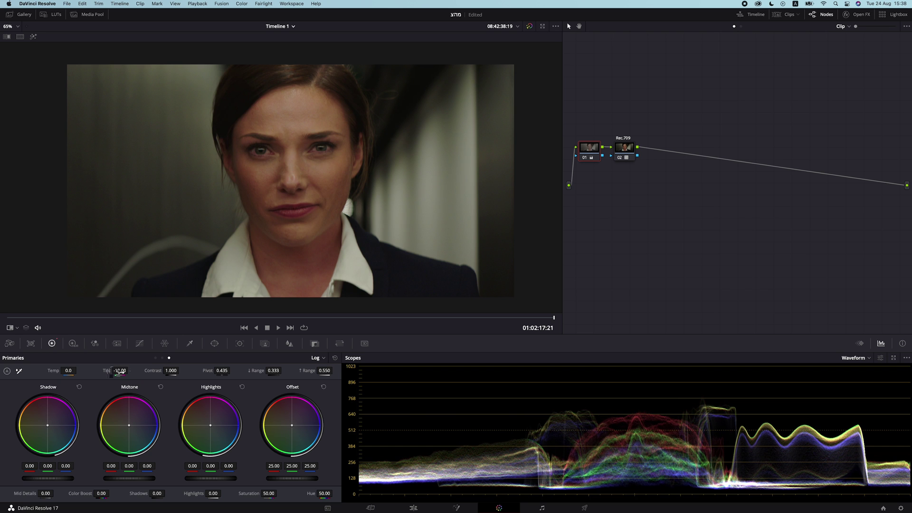
drag(70, 372, 56, 374)
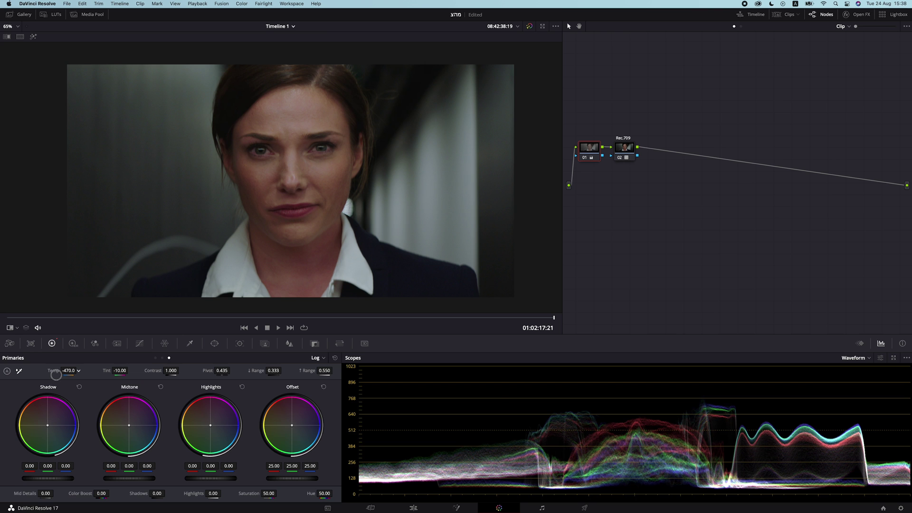
drag(55, 375, 52, 374)
drag(267, 494, 235, 495)
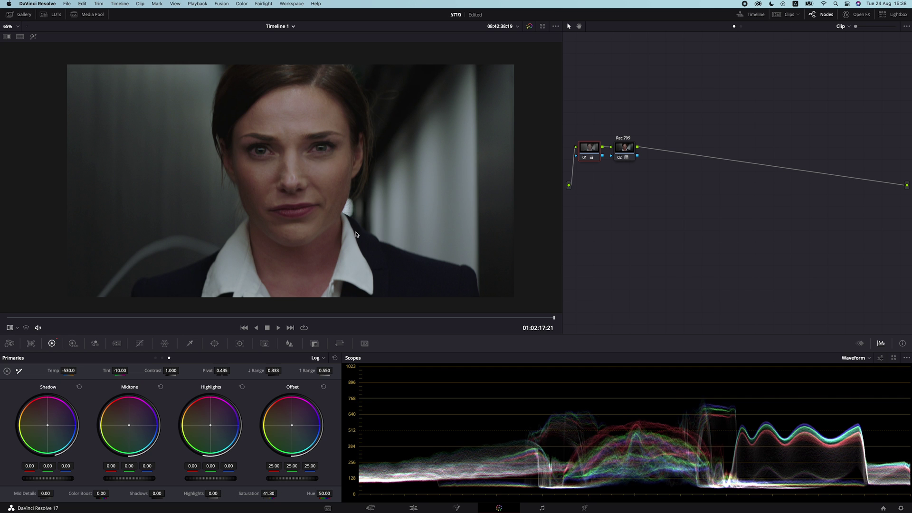
drag(122, 377, 116, 375)
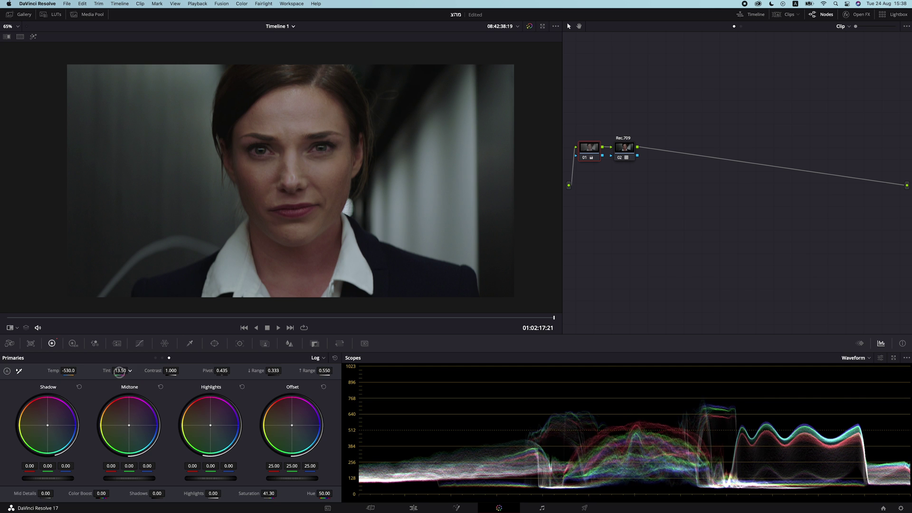
Show the clip beside the reference still in split screen and set node 01's Temp to -130.0.
click(20, 36)
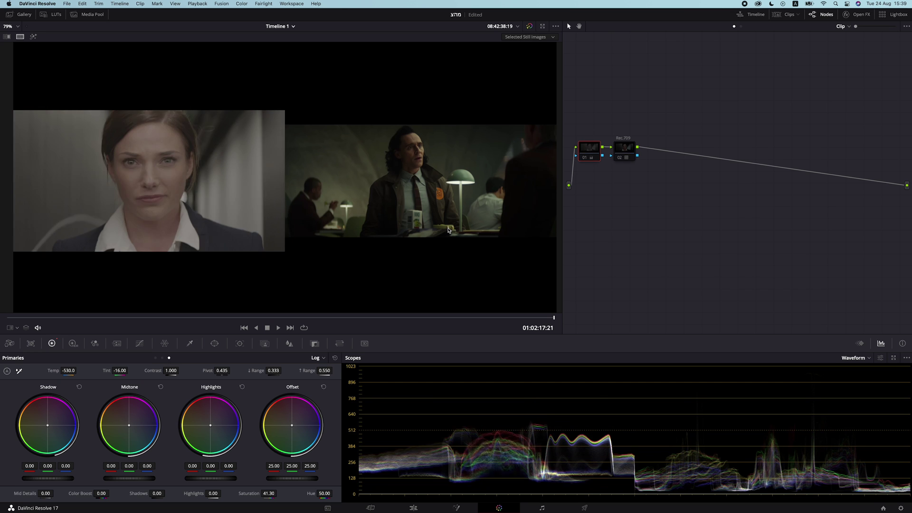
drag(73, 375, 81, 374)
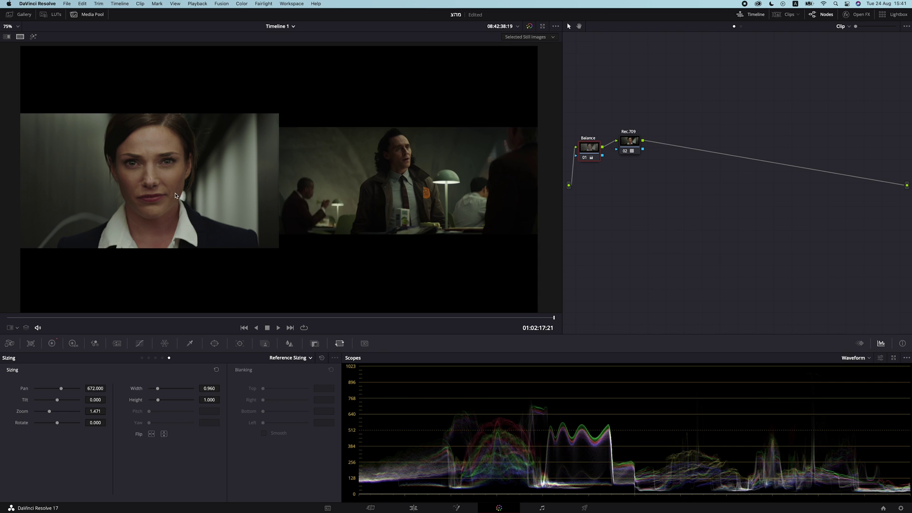
Darken the Balance node by lowering its Offset to 18.30 and its log Shadow to -0.04.
click(51, 343)
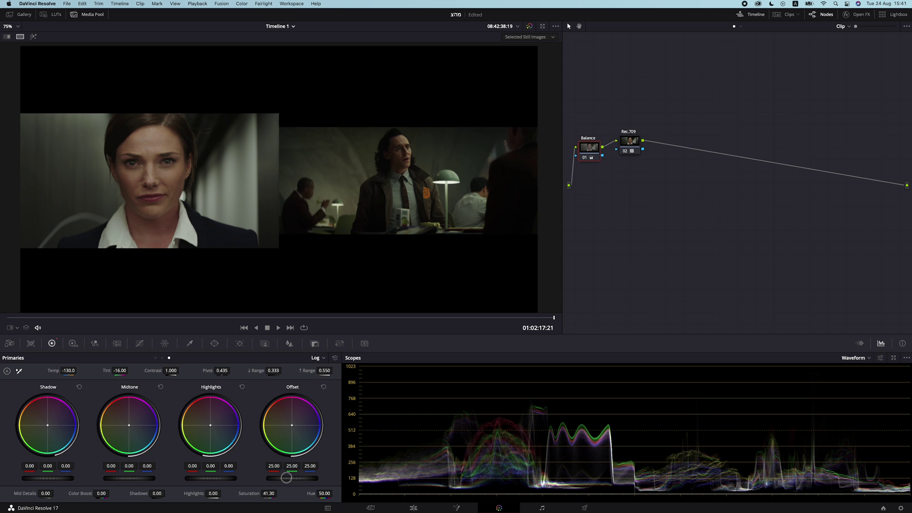
drag(281, 478, 175, 474)
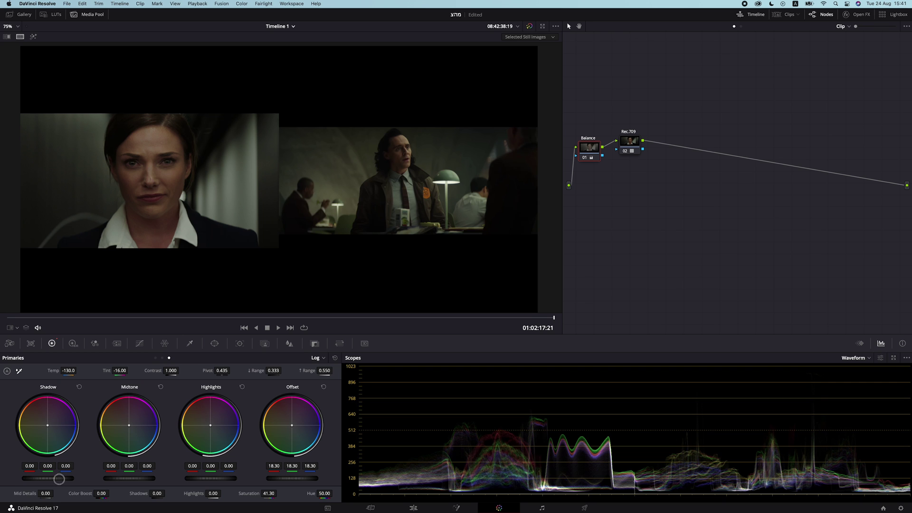
drag(51, 479, 15, 477)
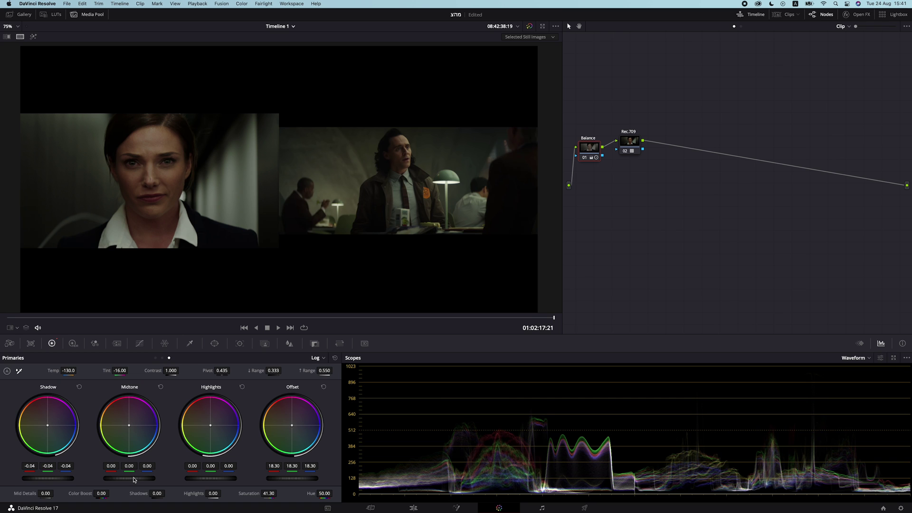
Fine-tune the Balance node's log midtones and highlights, and lower its primary Gain to 0.97.
mouse_move(129, 476)
mouse_down()
mouse_move(137, 476)
mouse_move(108, 477)
mouse_move(127, 477)
mouse_move(116, 476)
mouse_up()
drag(189, 478, 204, 478)
click(315, 357)
click(327, 369)
mouse_move(211, 478)
mouse_down()
mouse_move(164, 473)
mouse_move(220, 475)
mouse_move(205, 475)
mouse_up()
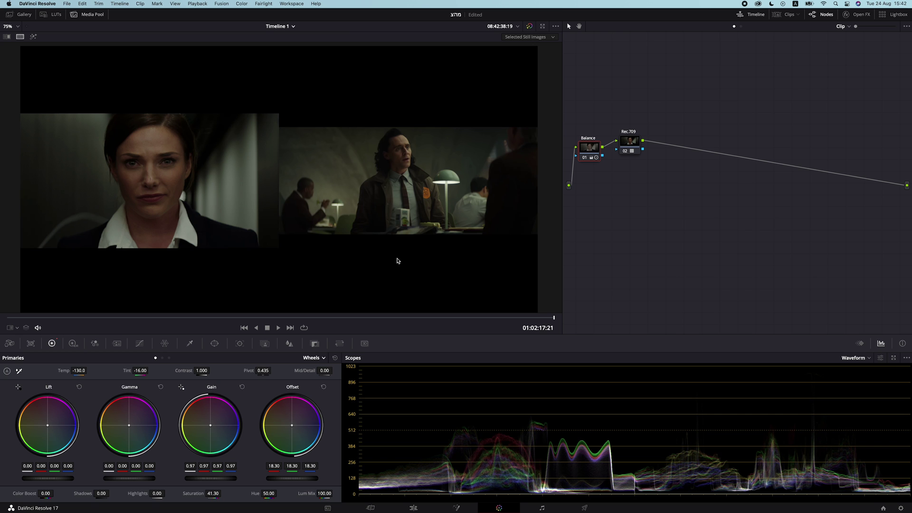
Bypass and restore the grade, and compare the balanced clip with the reference still in split screen.
key(shift+d)
key(shift+d)
scroll(284, 206, left, 5)
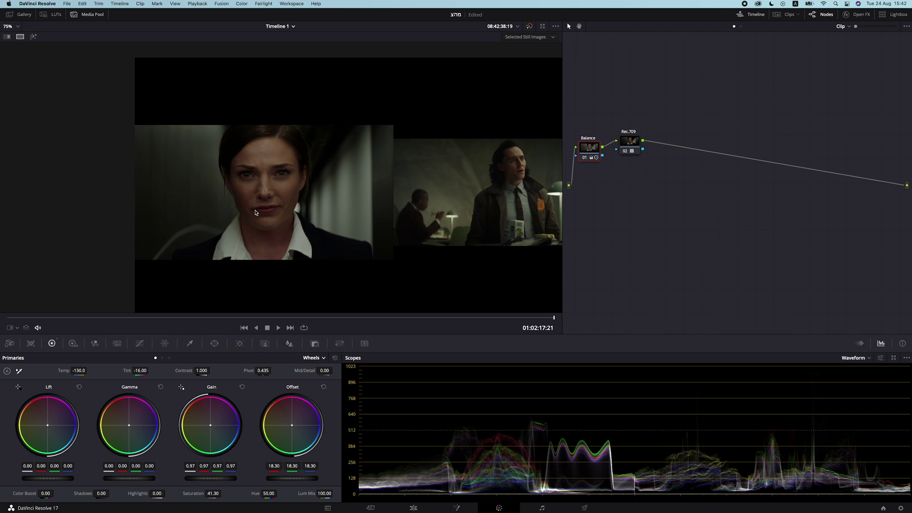
scroll(255, 213, left, 3)
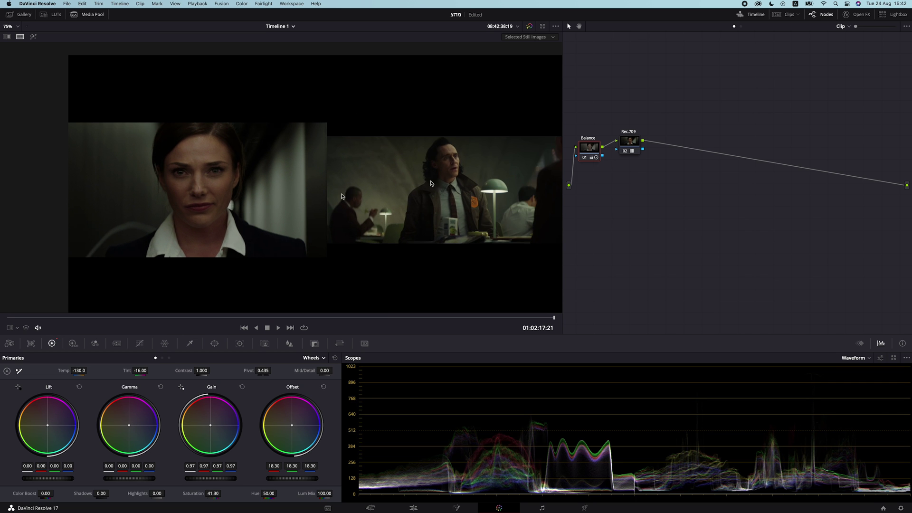
scroll(446, 180, right, 5)
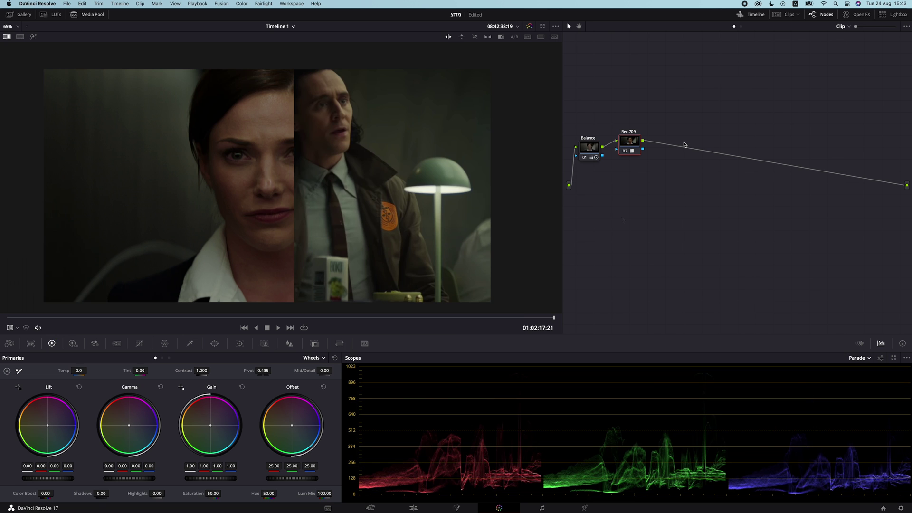
Add a serial Look node after the Rec.709 node and tint its Offset to 23.20 red, 24.49 green and 23.09 blue.
key(alt+s)
drag(664, 148, 670, 118)
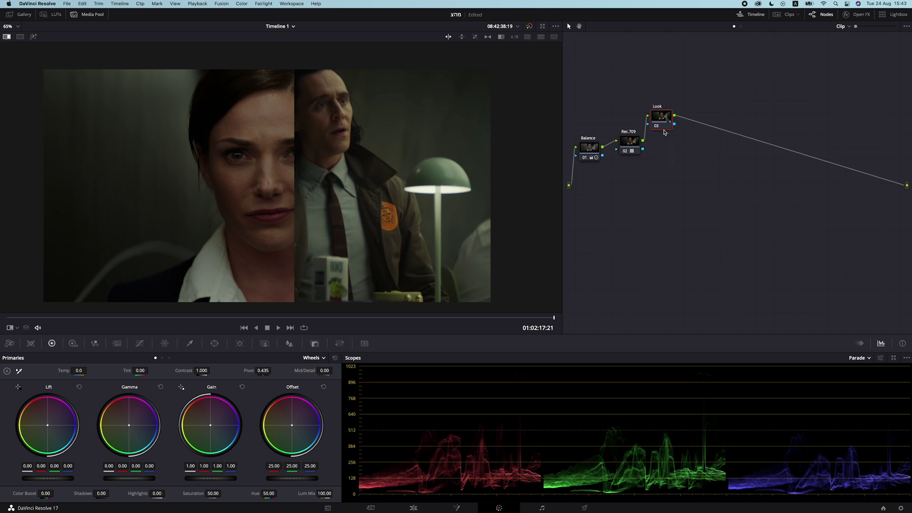
scroll(313, 239, down, 1)
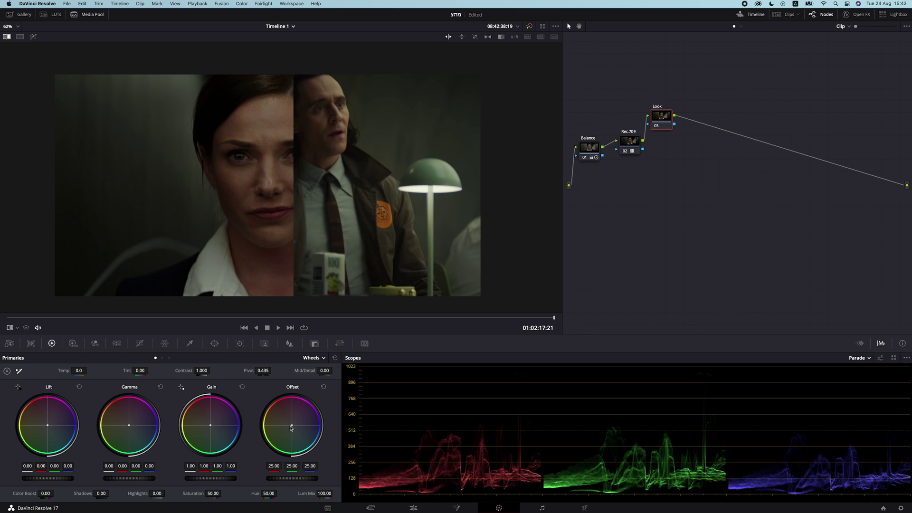
drag(293, 428, 289, 431)
Disable and re-enable the Look node, and shift the wipe edge to compare the green tint with the reference.
key(ctrl+d)
key(ctrl+d)
drag(297, 163, 303, 209)
Raise the Look node's log Shadow to 0.02.
click(318, 358)
click(328, 383)
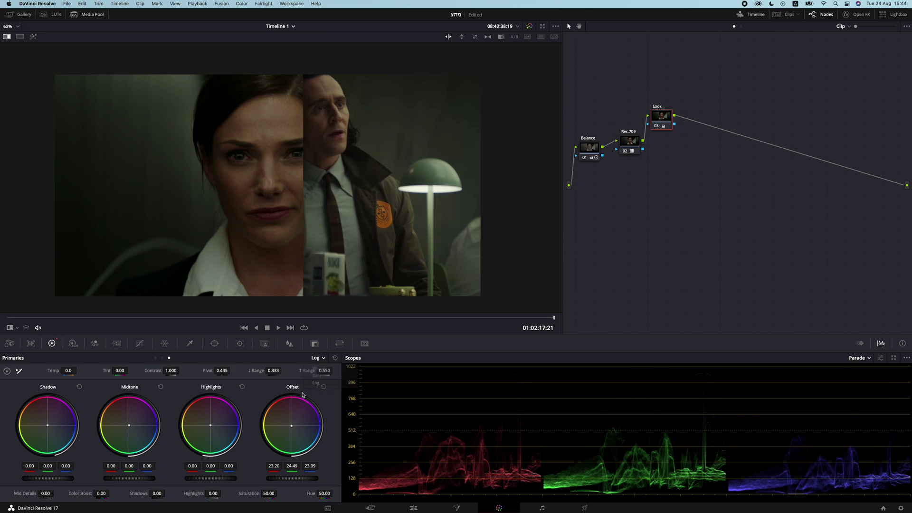
drag(55, 481, 84, 480)
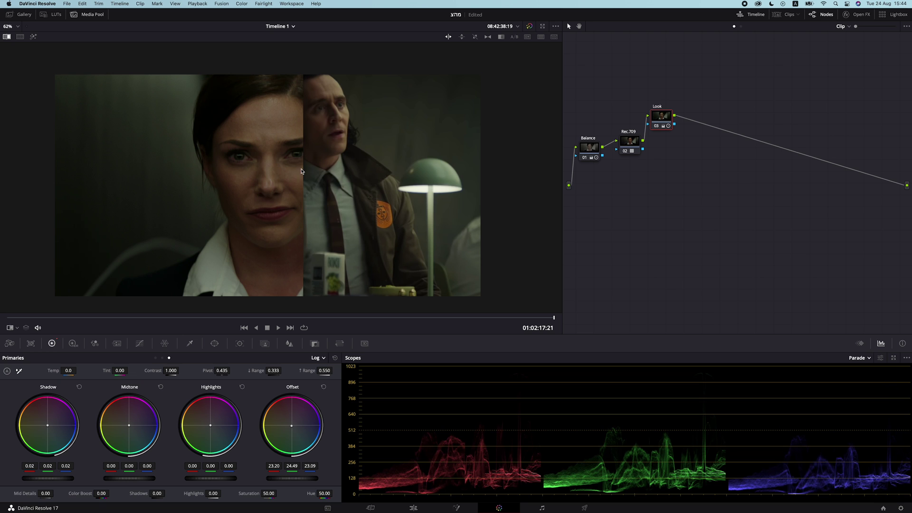
Raise the Look node's log Shadow to 0.03 while comparing with the reference still, and lower its Saturation to 45.50.
drag(189, 178, 54, 183)
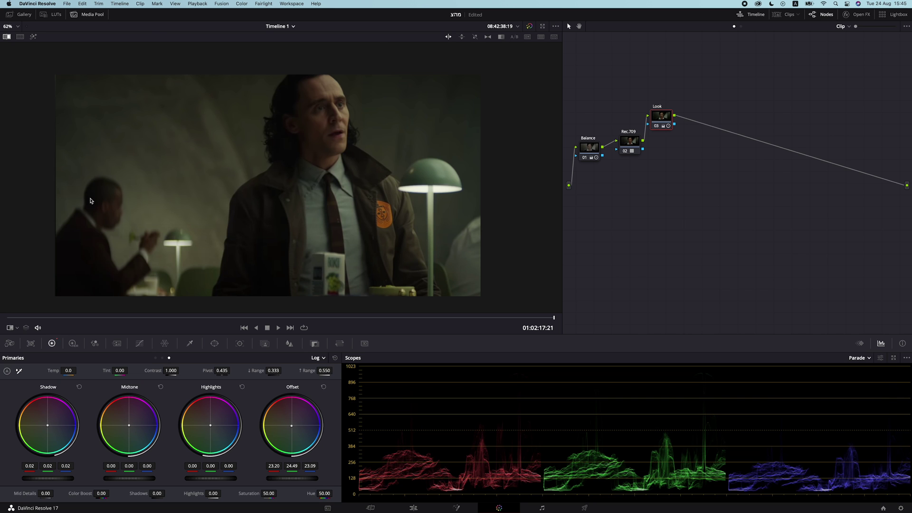
drag(61, 195, 293, 266)
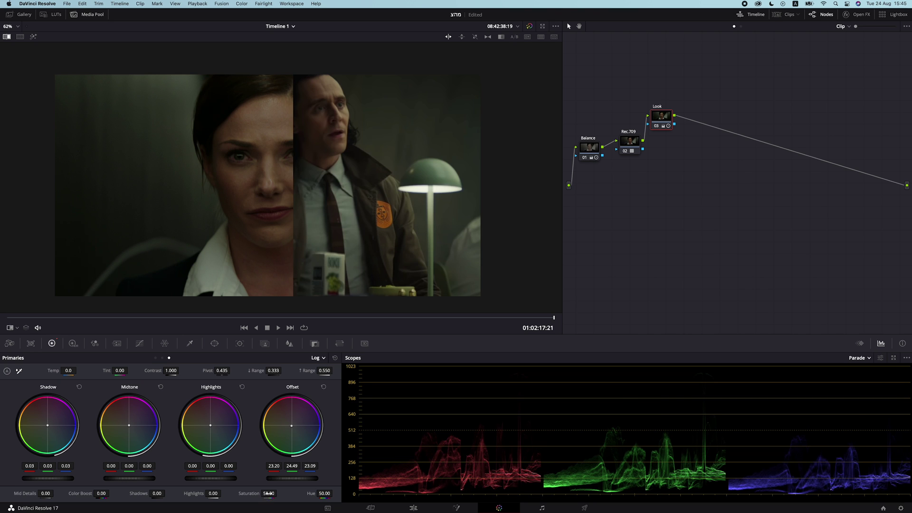
drag(268, 493, 254, 494)
Sweep the wipe across the frame to compare the desaturated clip with the reference still, and show the full clip again.
drag(300, 163, 472, 185)
drag(379, 182, 57, 195)
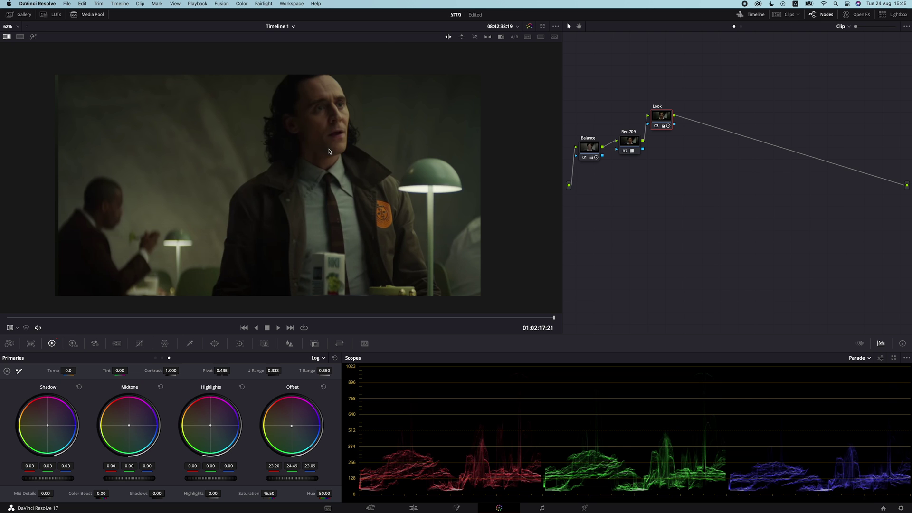
drag(62, 171, 285, 197)
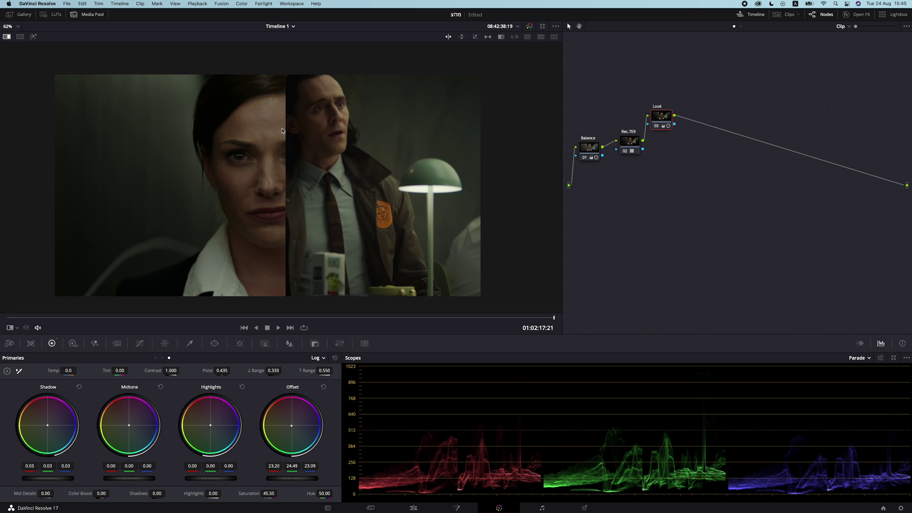
key(super+w)
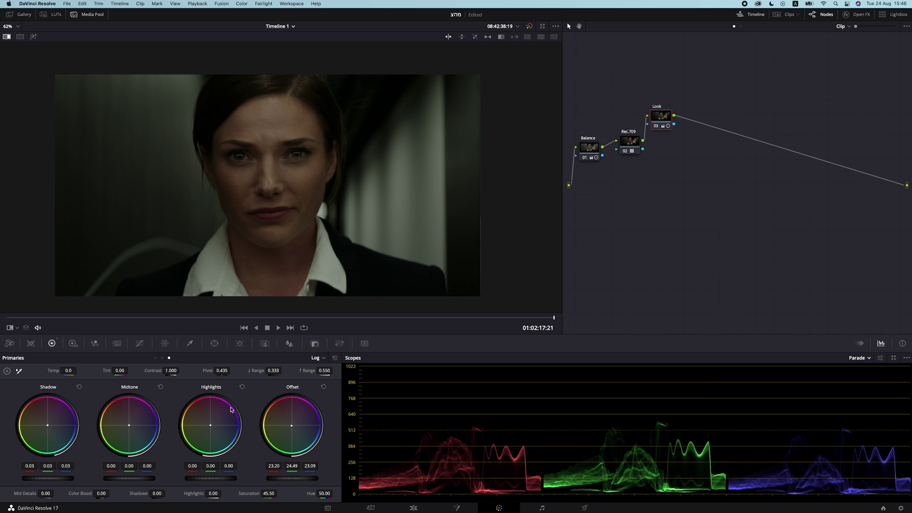
Warm the Look node's Gain to 1.04 red, 0.99 green and 0.96 blue using the primary wheels.
drag(210, 427, 204, 424)
click(155, 357)
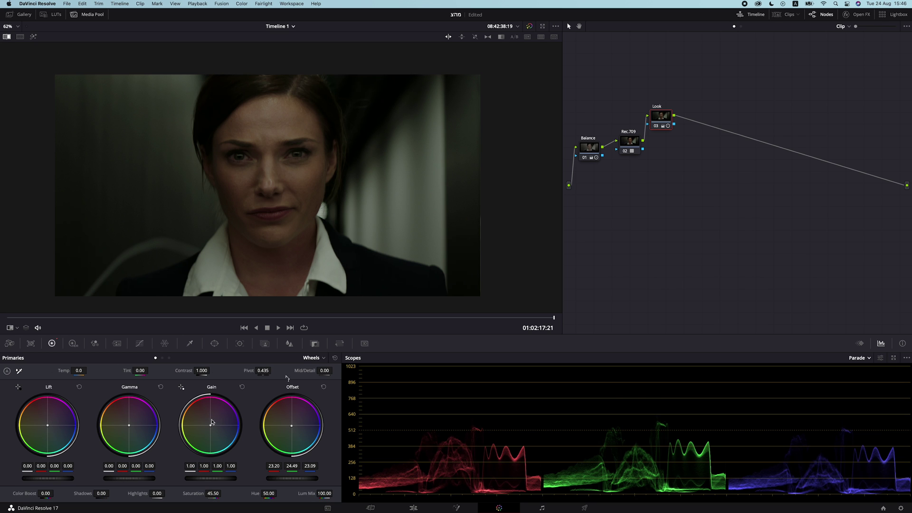
drag(210, 427, 203, 419)
Show the reference still on the opposite side of the wipe and repeatedly disable and re-enable the Look node to examine the grade.
key(super+w)
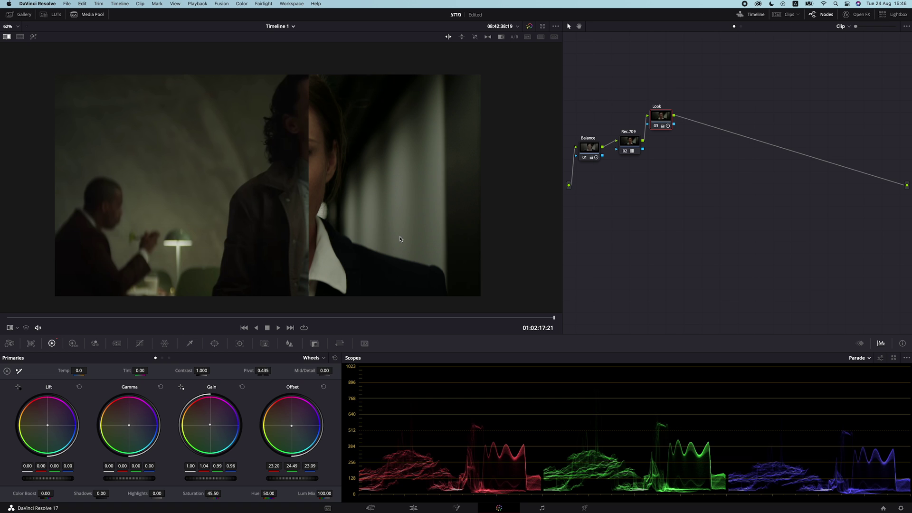
key(super+d)
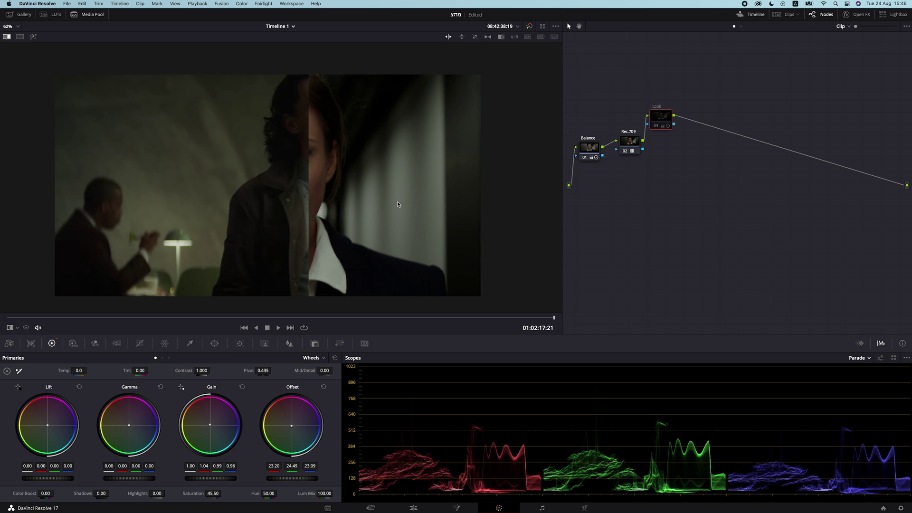
key(super+d)
key(super+d)
key(super+d)
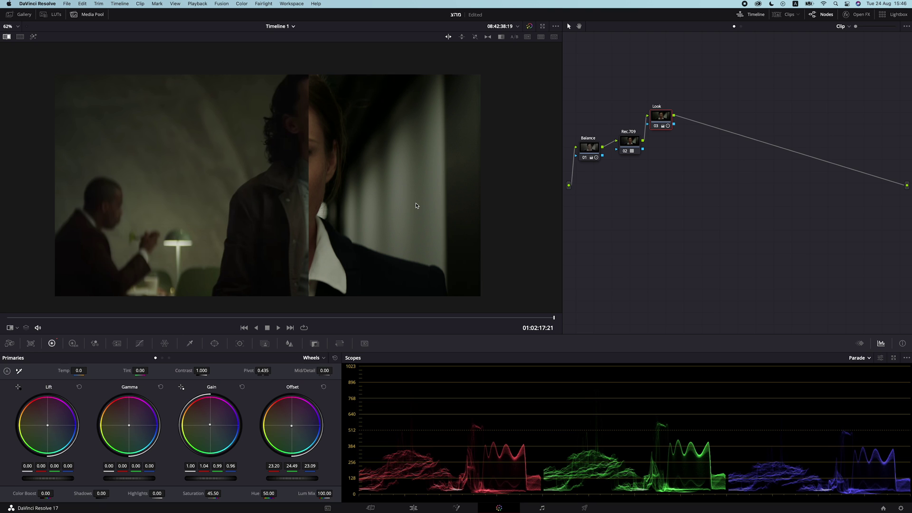
key(super+d)
key(super+d)
key(super+d)
key(super+d)
key(super+d)
key(super+d)
key(super+d)
key(super+d)
key(super+d)
key(super+d)
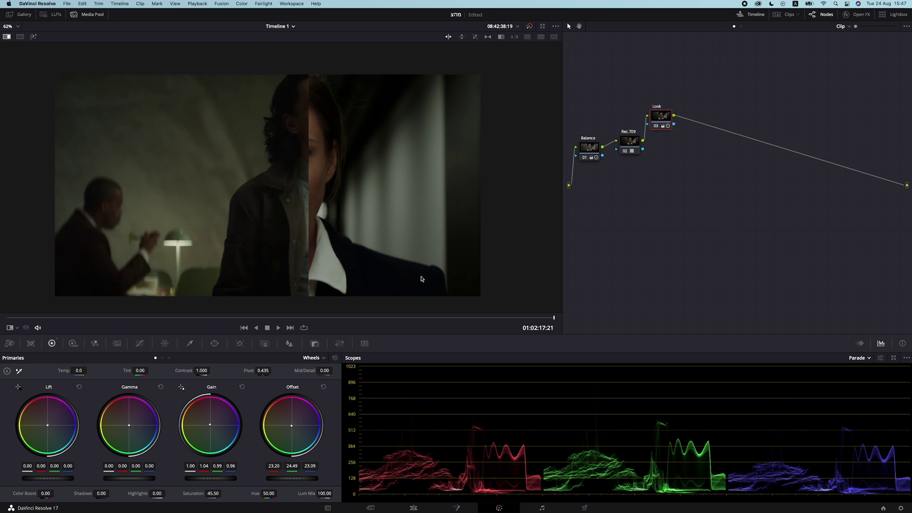
key(super+d)
key(super+d)
key(super+d)
key(super+d)
key(super+d)
key(super+d)
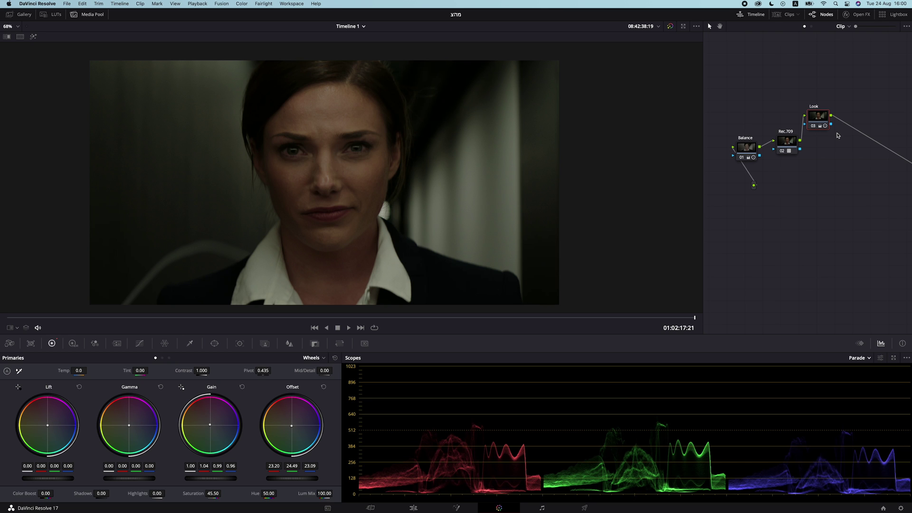
Add a parallel node alongside the Look node and tint its log Shadow to 0.05 red, -0.02 green and 0.03 blue.
key(alt+l)
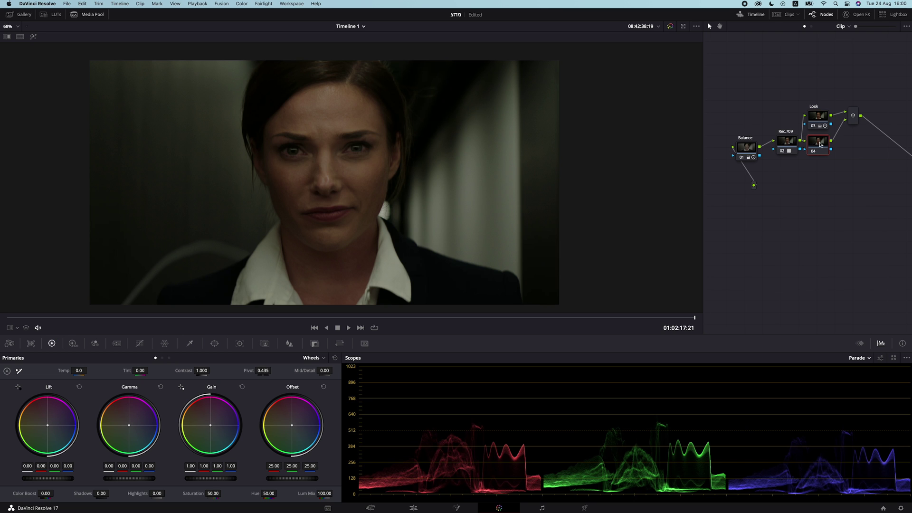
click(317, 357)
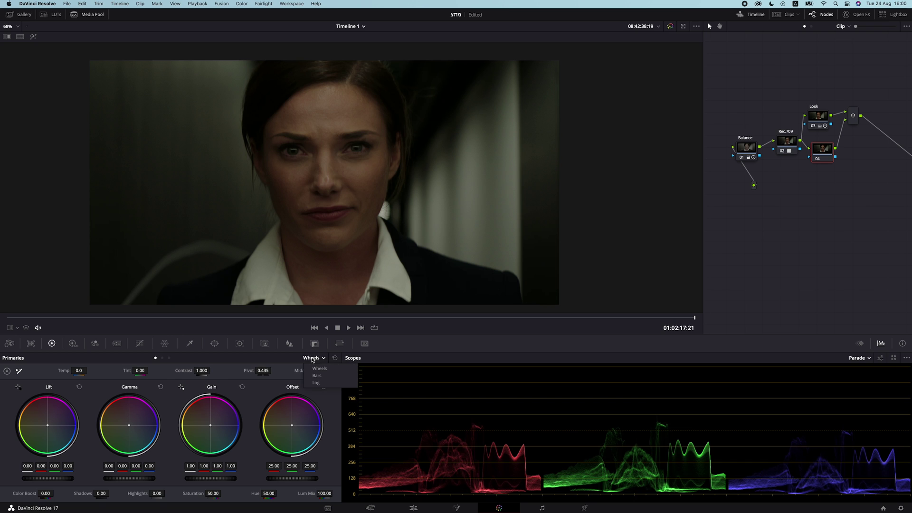
click(328, 383)
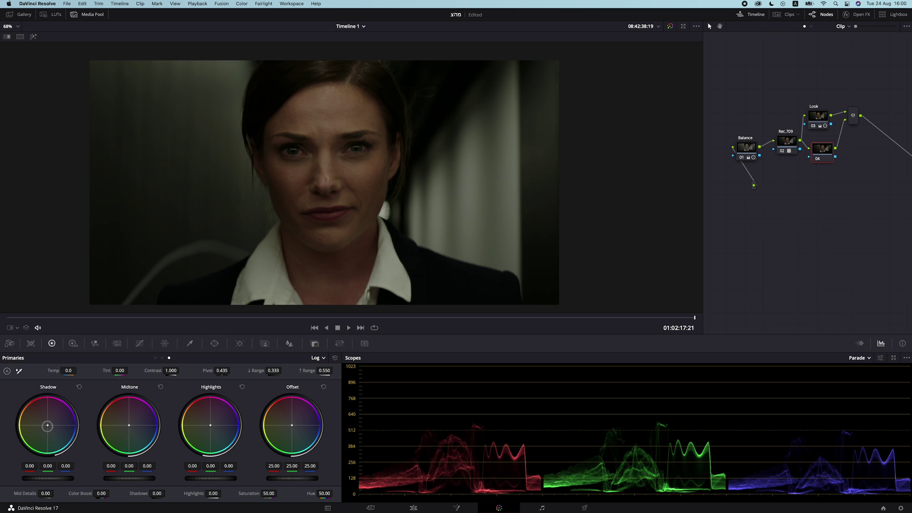
mouse_move(48, 426)
mouse_down()
mouse_move(56, 420)
mouse_move(48, 426)
mouse_up()
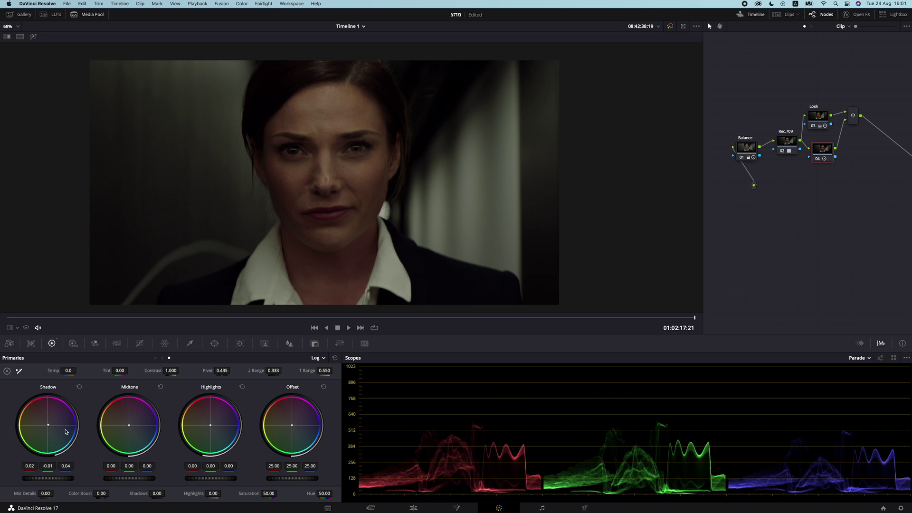
drag(46, 429, 47, 419)
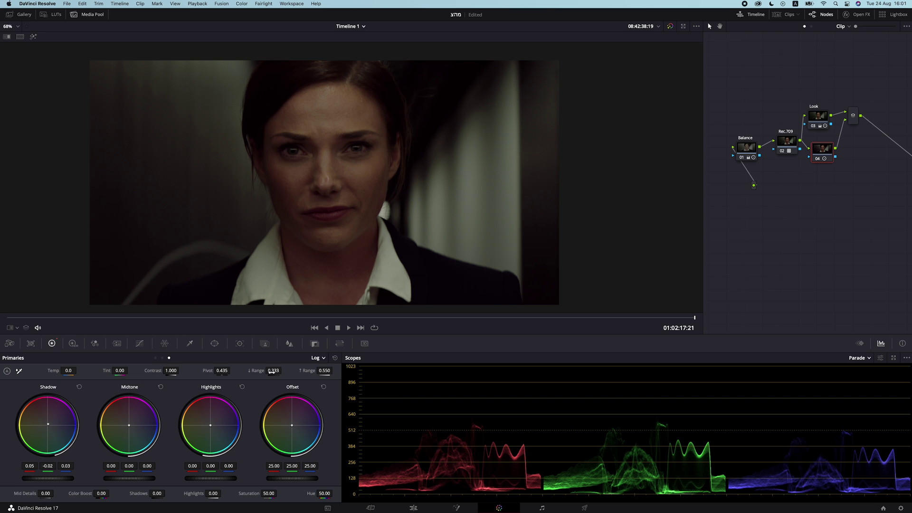
Test both extremes of the new parallel node's Low Range and set it to 0.142 to limit the shadow tint.
drag(273, 371, 552, 409)
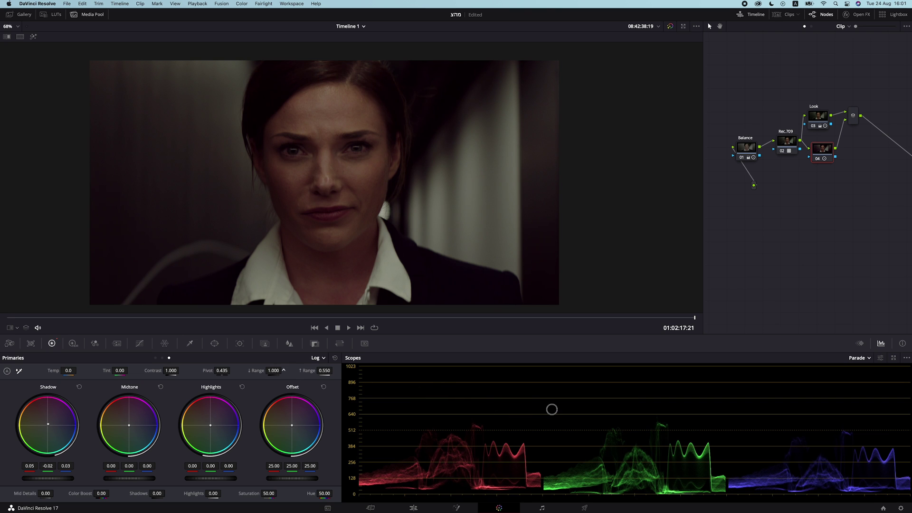
drag(551, 410, 258, 392)
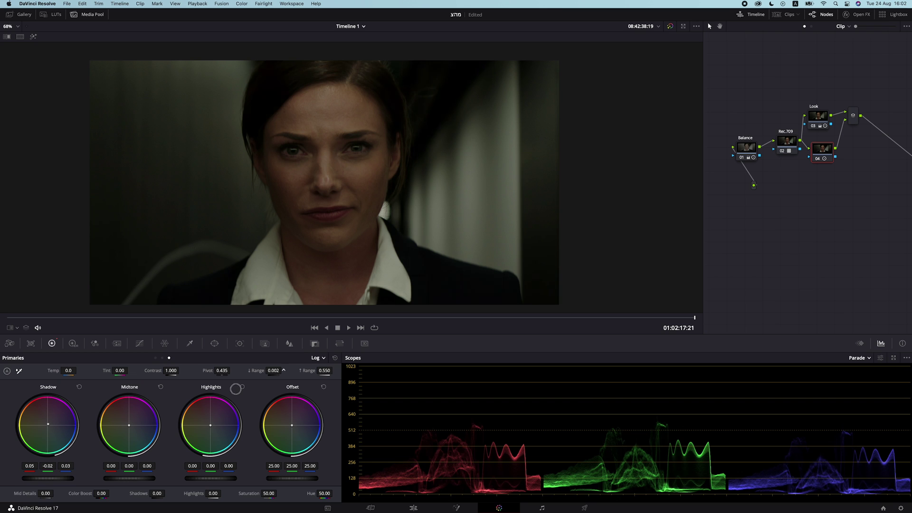
drag(274, 371, 273, 371)
drag(271, 371, 295, 372)
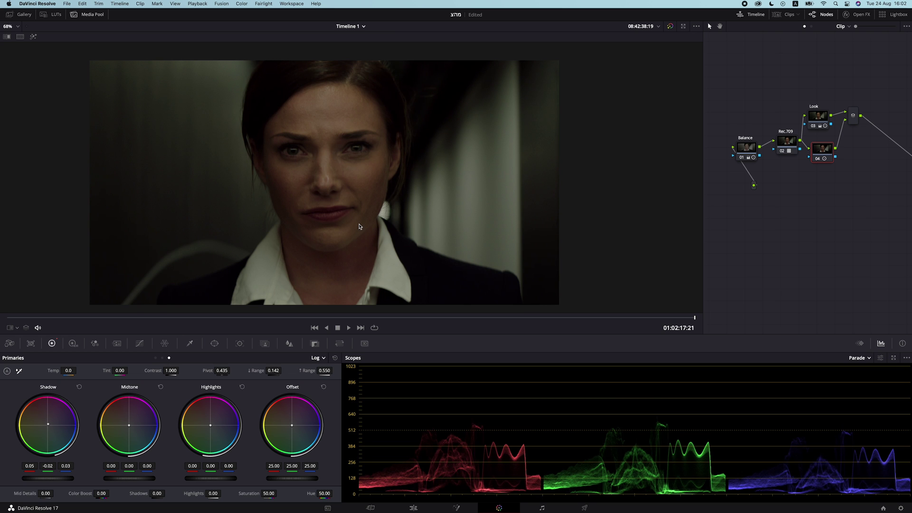
Disable and re-enable the shadow tint node, and compare the clip with the reference still using the wipe.
key(super+d)
key(super+d)
key(super+d)
key(super+d)
click(7, 36)
drag(207, 118, 348, 216)
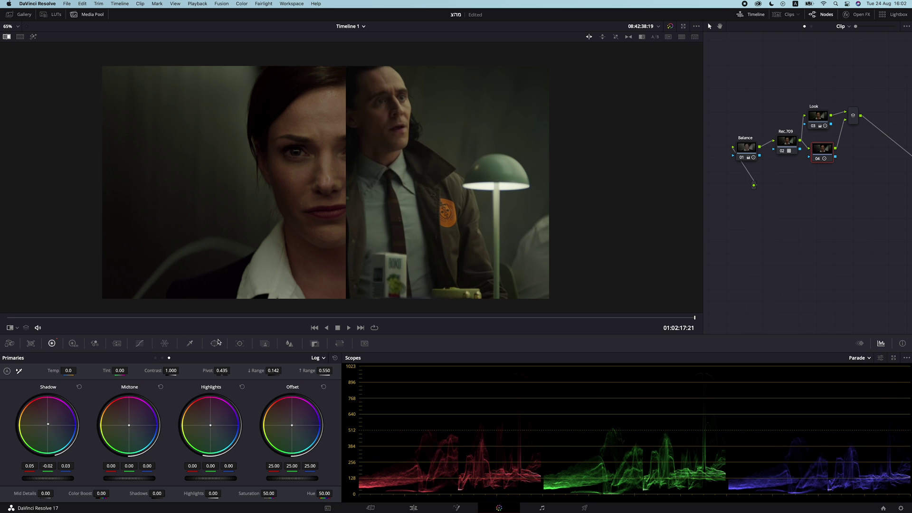
Reduce the shadow tint node's Key Output Gain to 0.609 and label the node Shadows.
click(316, 344)
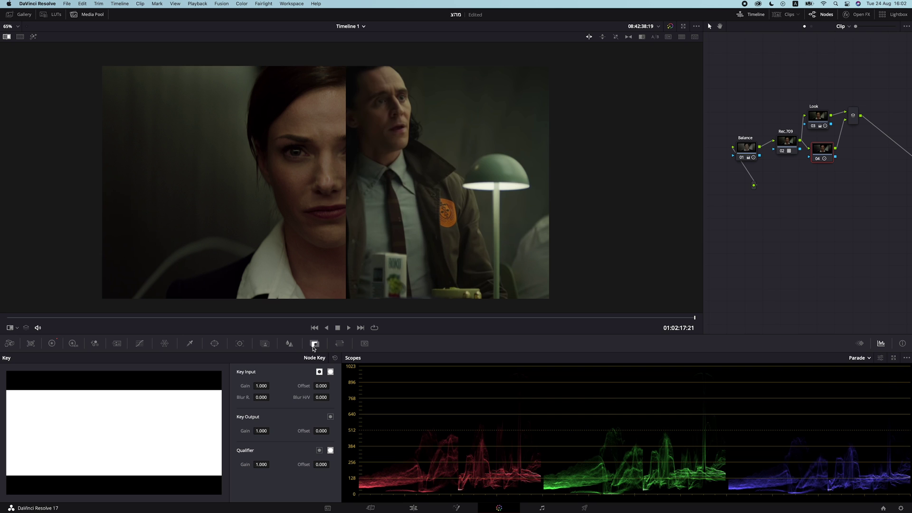
drag(261, 431, 355, 231)
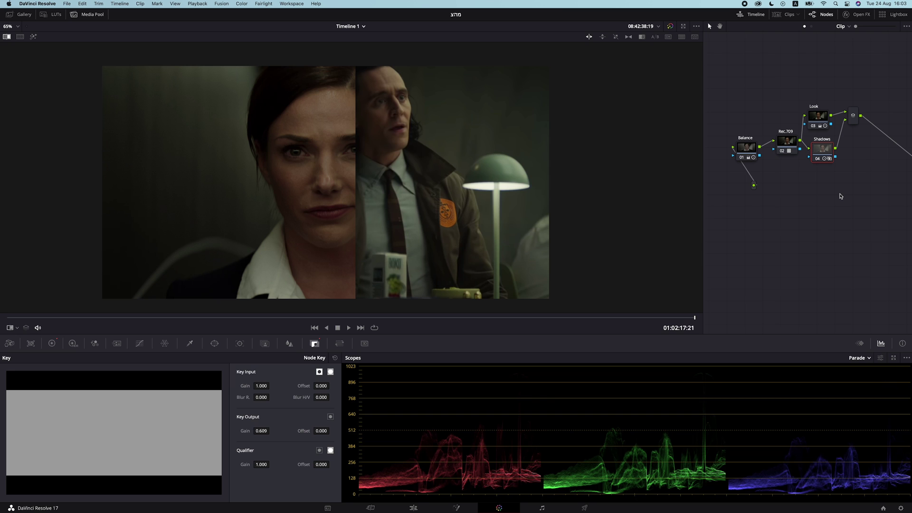
Add a parallel node named Skin, rotate the sampled forehead hue by -1.73 with Hue Vs Hue, and check it against the still.
key(alt+p)
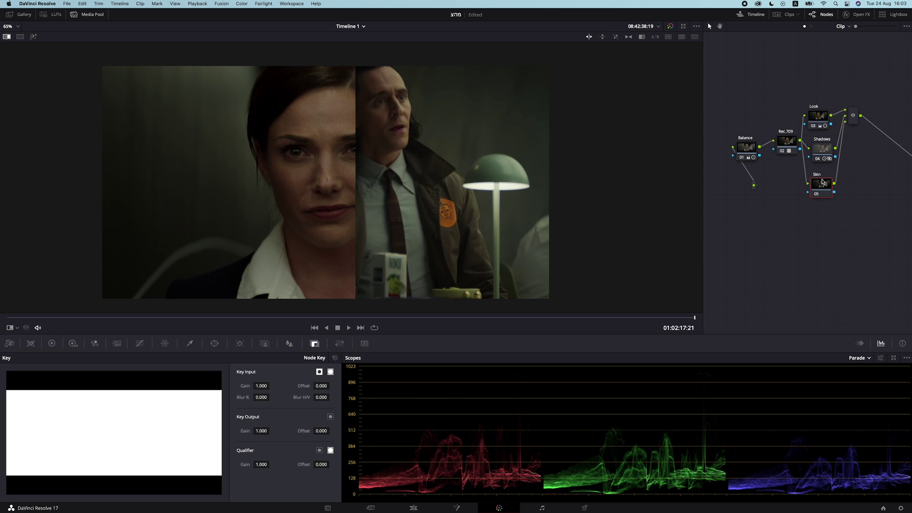
click(140, 343)
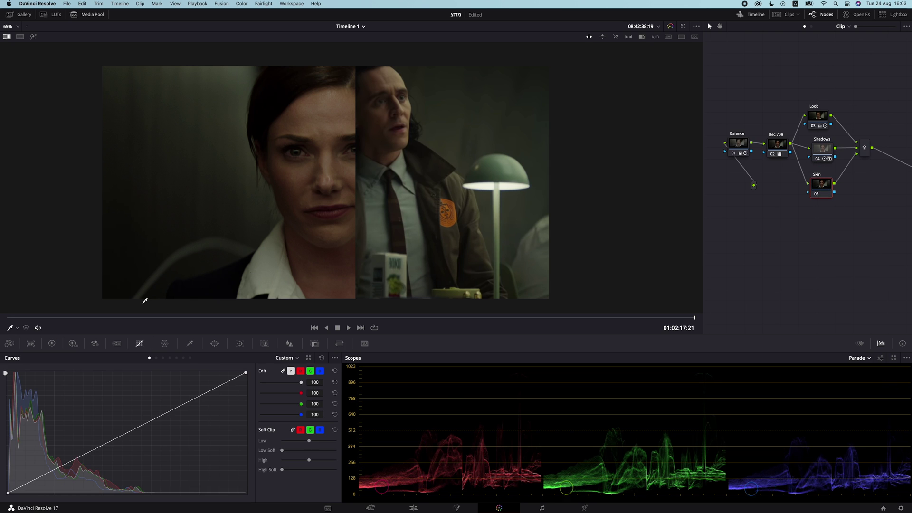
click(157, 357)
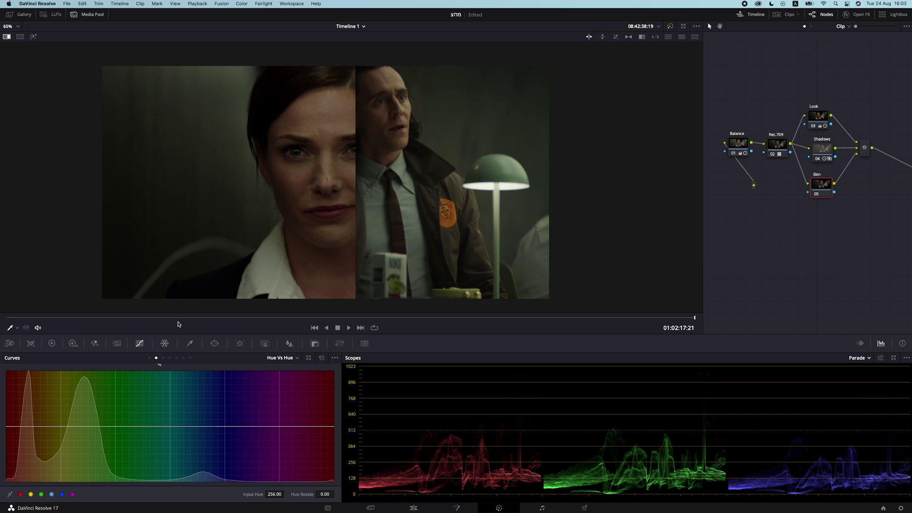
click(302, 122)
drag(29, 428, 28, 427)
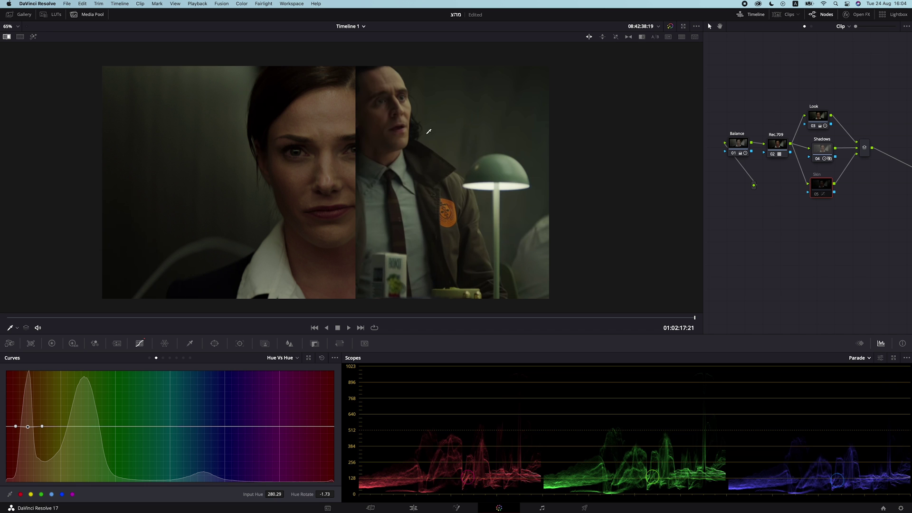
scroll(367, 139, up, 5)
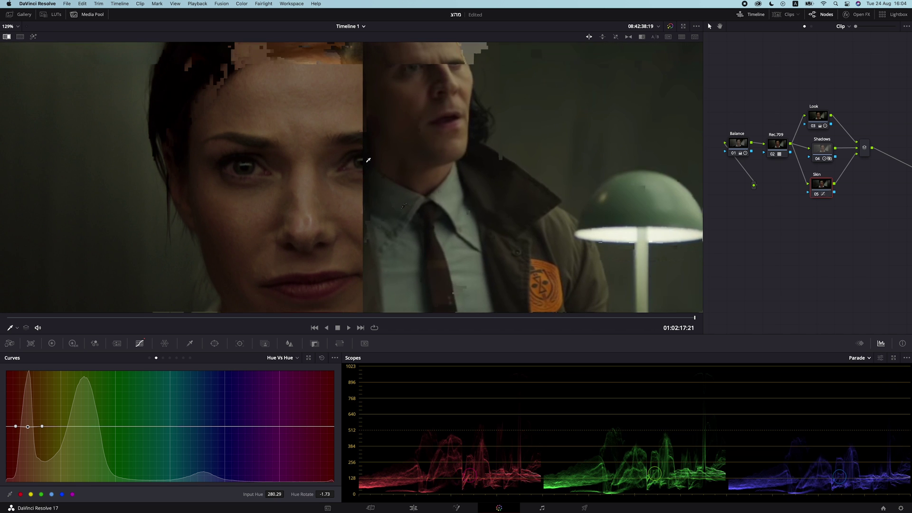
scroll(403, 178, up, 2)
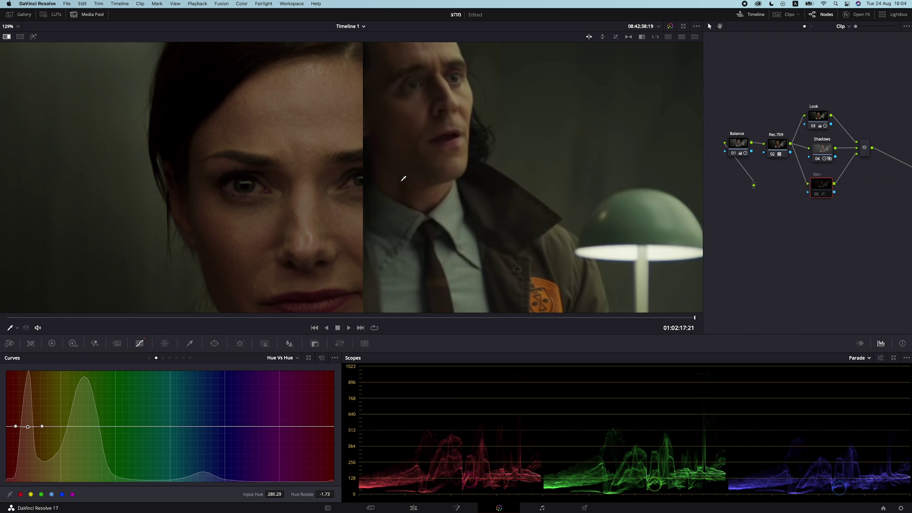
scroll(401, 179, down, 5)
Sample the forehead skin in the Skin node's Hue Vs Sat curve and reduce its saturation to 0.93.
click(163, 358)
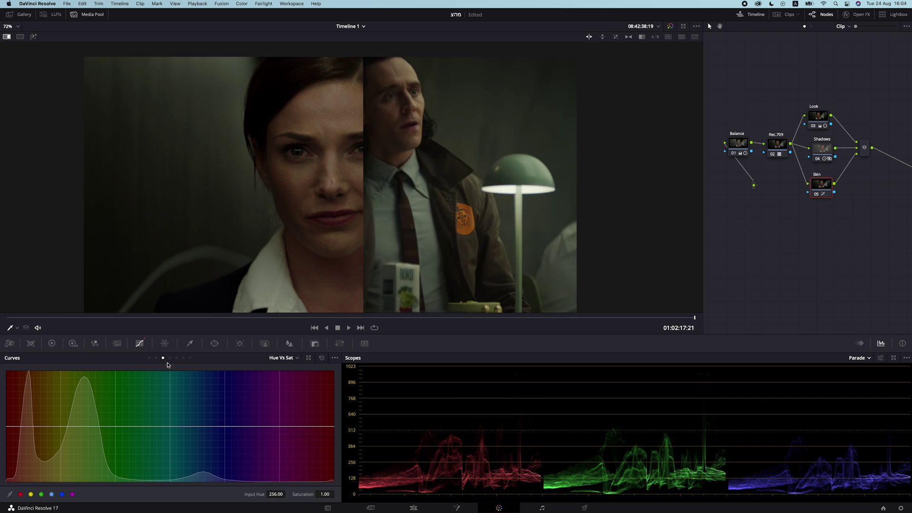
click(314, 107)
mouse_move(31, 426)
mouse_down()
mouse_move(24, 438)
mouse_move(26, 429)
mouse_up()
scroll(443, 101, up, 3)
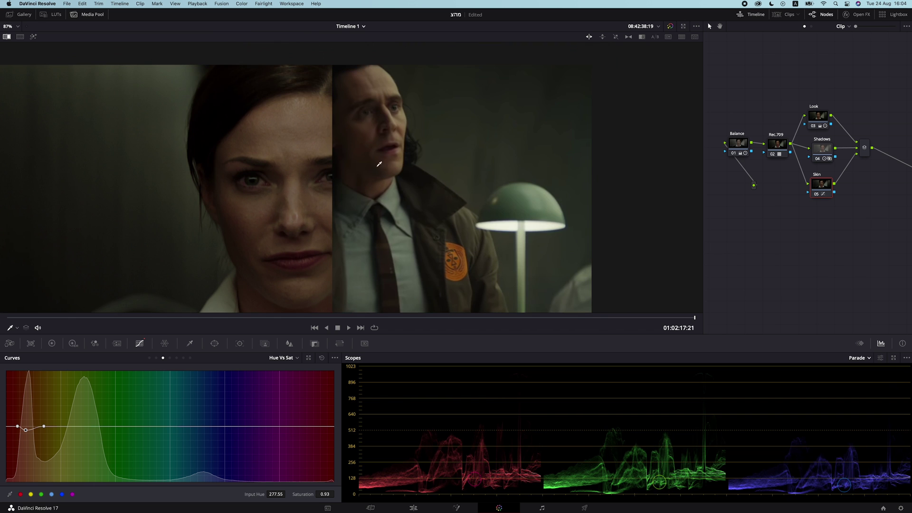
scroll(374, 155, down, 4)
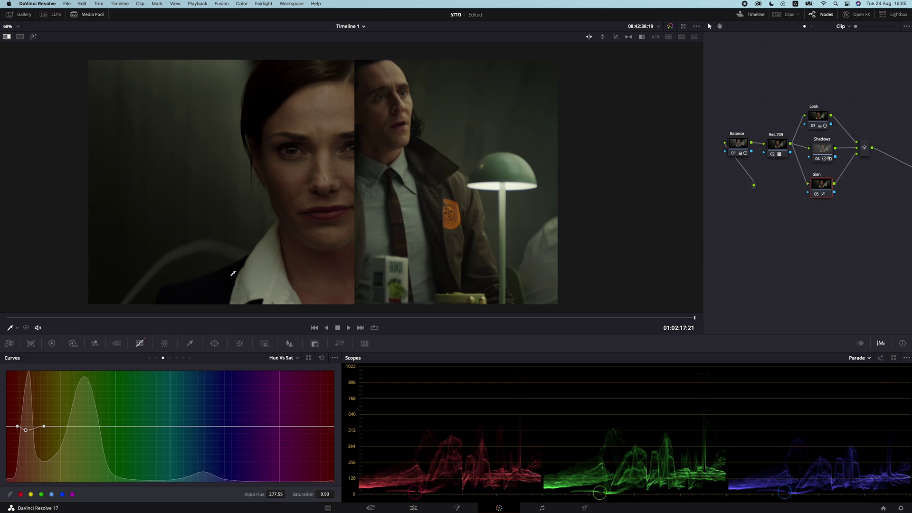
Sample the forehead skin in Hue Vs Lum, nudge its luminance point slightly, and toggle the Skin node to check the change.
click(169, 358)
click(295, 101)
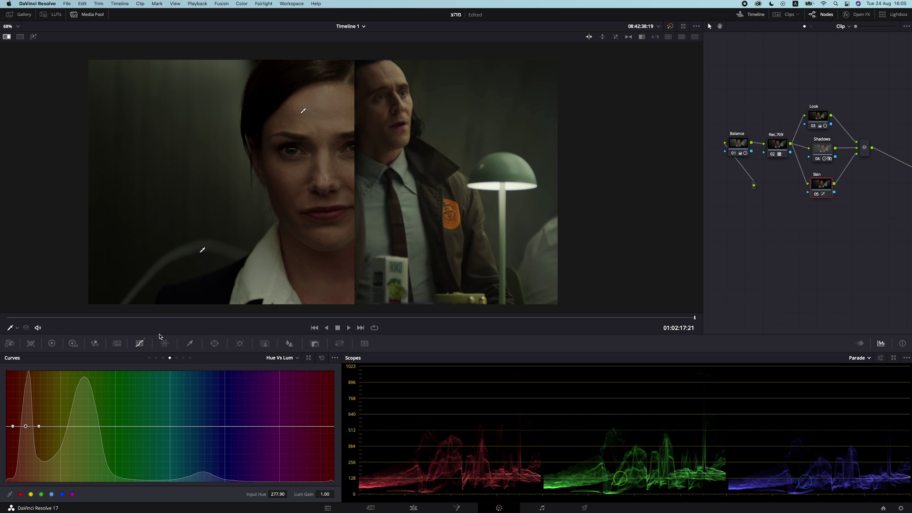
mouse_move(26, 429)
mouse_down()
mouse_move(26, 399)
mouse_move(22, 425)
mouse_up()
key(super+d)
key(super+d)
key(super+d)
key(super+d)
Reduce the Skin node's Key Output Gain to 0.547.
click(315, 344)
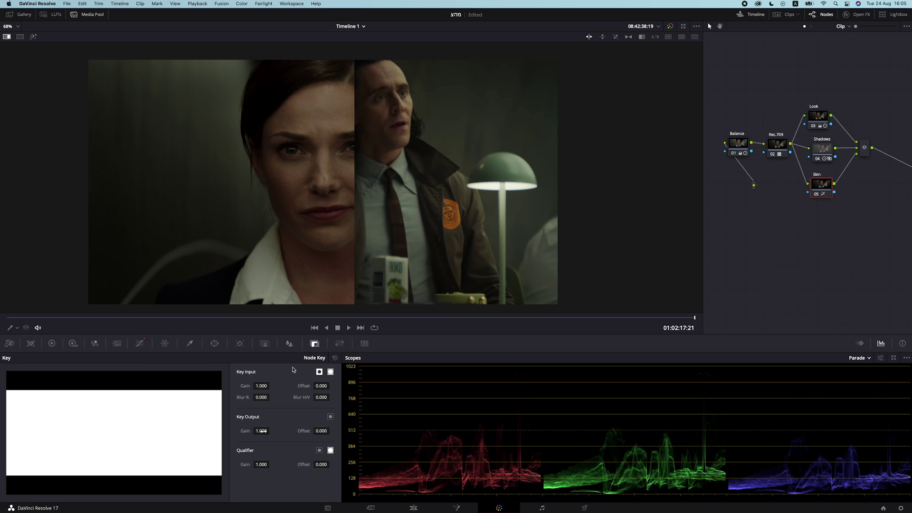
drag(264, 431, 119, 423)
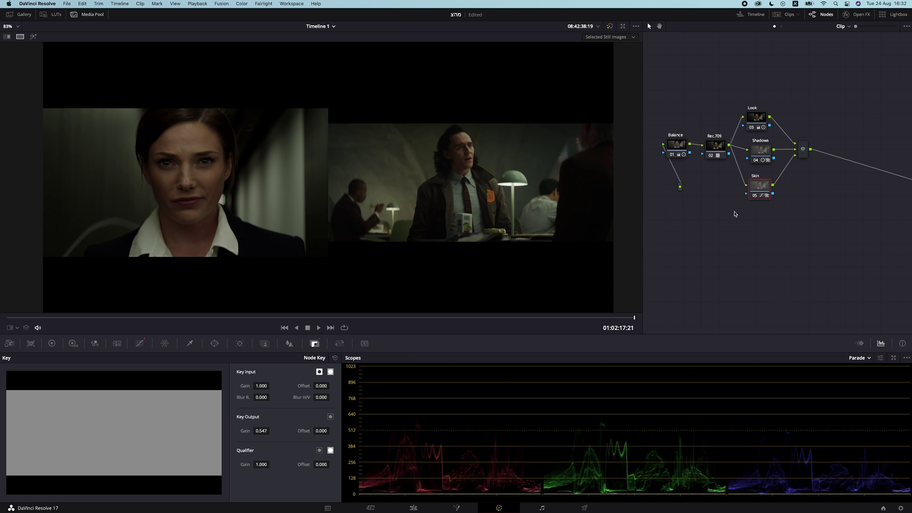
In the Balance node's log wheels, raise Highlights to 0.24, set the high range to 0.376, and compare the result with the reference still.
click(676, 145)
scroll(384, 191, up, 2)
scroll(383, 191, down, 1)
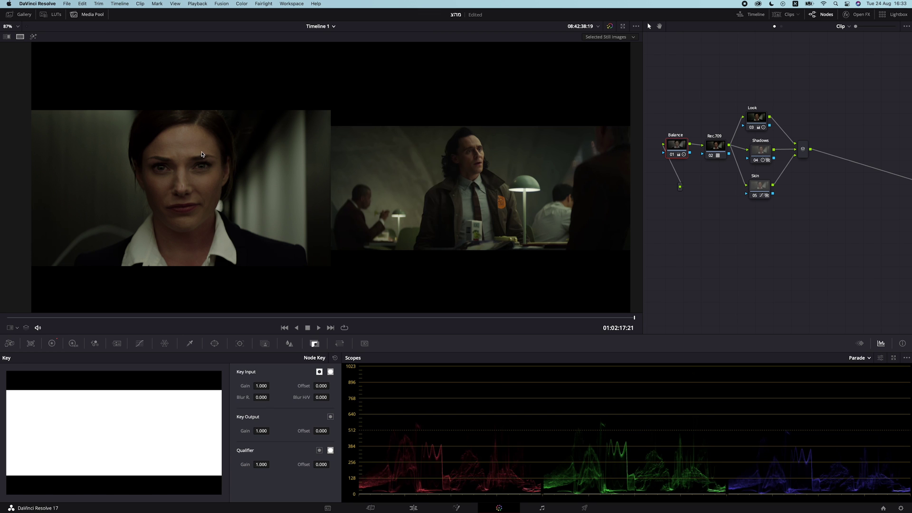
click(51, 343)
click(242, 387)
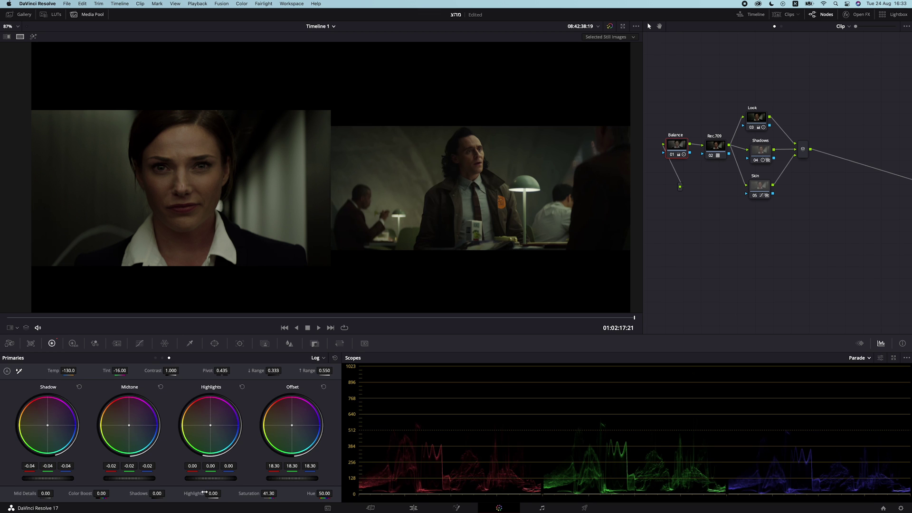
drag(208, 481, 281, 480)
scroll(325, 371, up, 3)
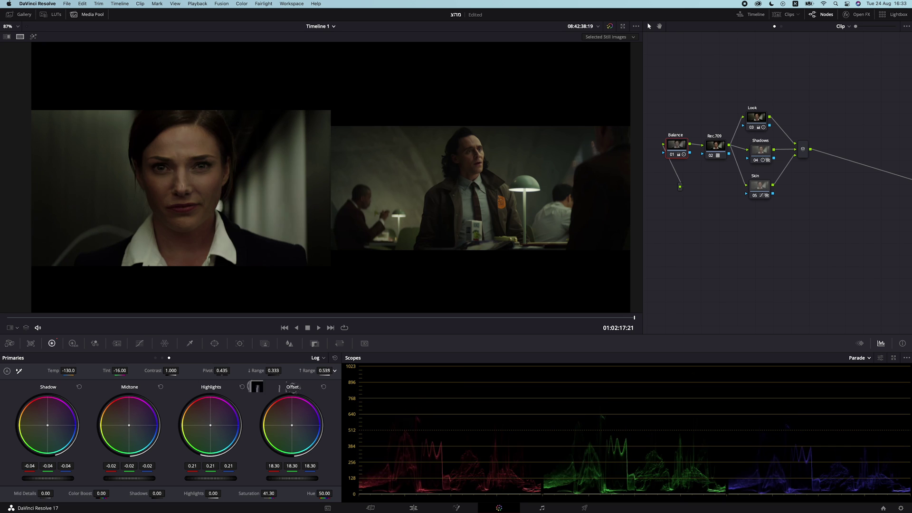
key(super+alt+w)
mouse_move(211, 470)
mouse_down()
mouse_move(226, 472)
mouse_move(210, 470)
mouse_up()
scroll(345, 171, right, 2)
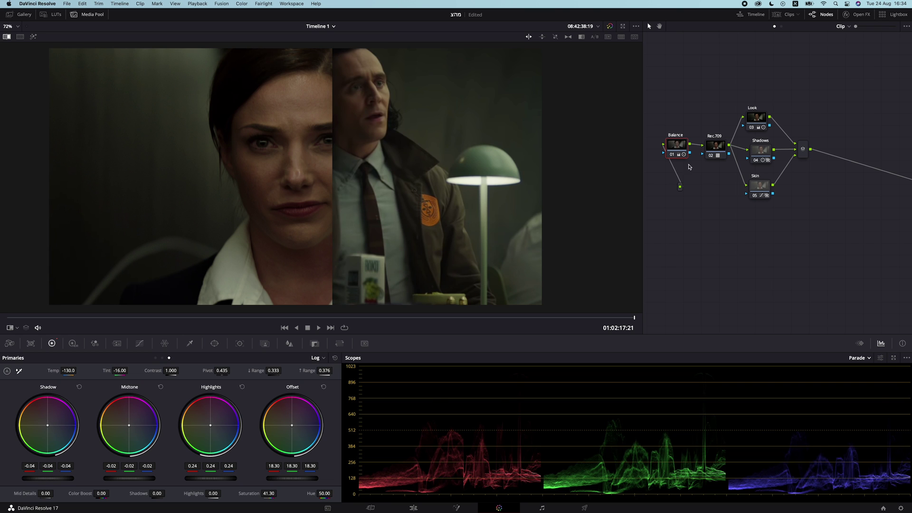
Refine the Skin node's Hue Vs Hue curve, setting the red-side control point to input hue 261.88 with a hue rotation of -5.18.
click(751, 188)
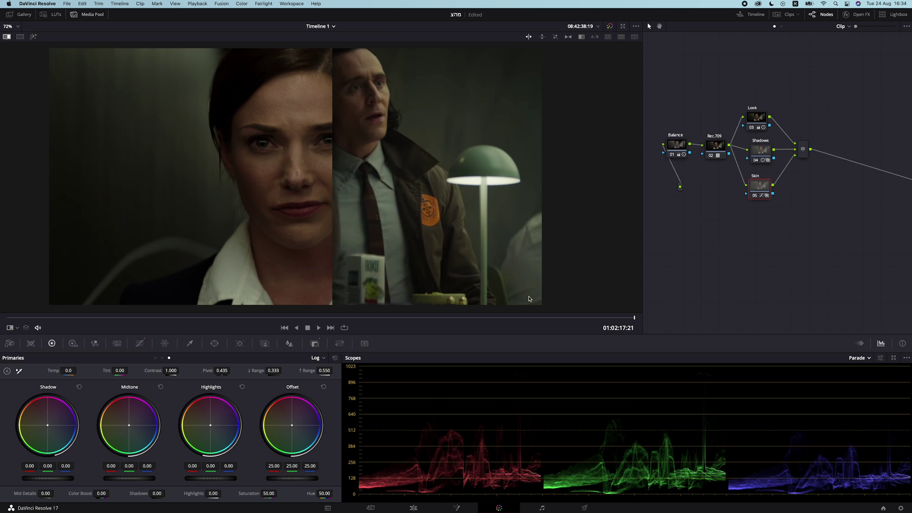
click(140, 343)
click(163, 357)
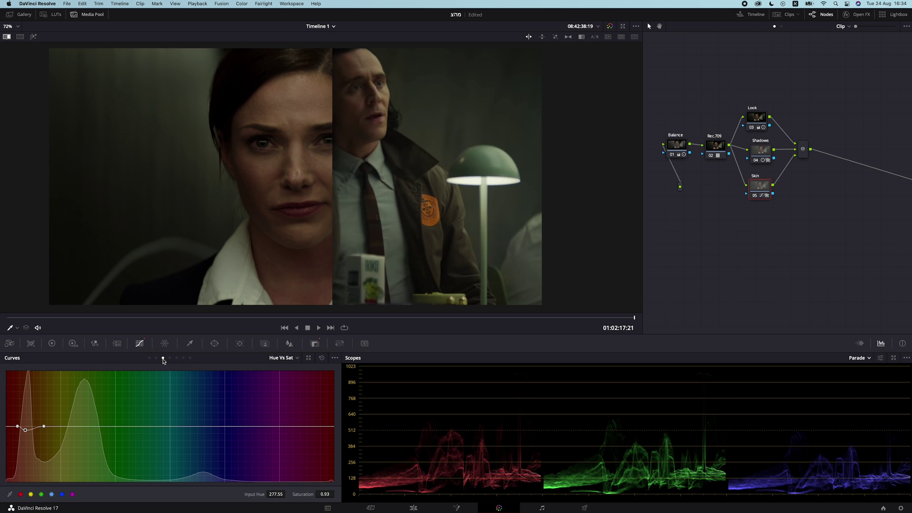
click(157, 357)
drag(23, 426, 26, 427)
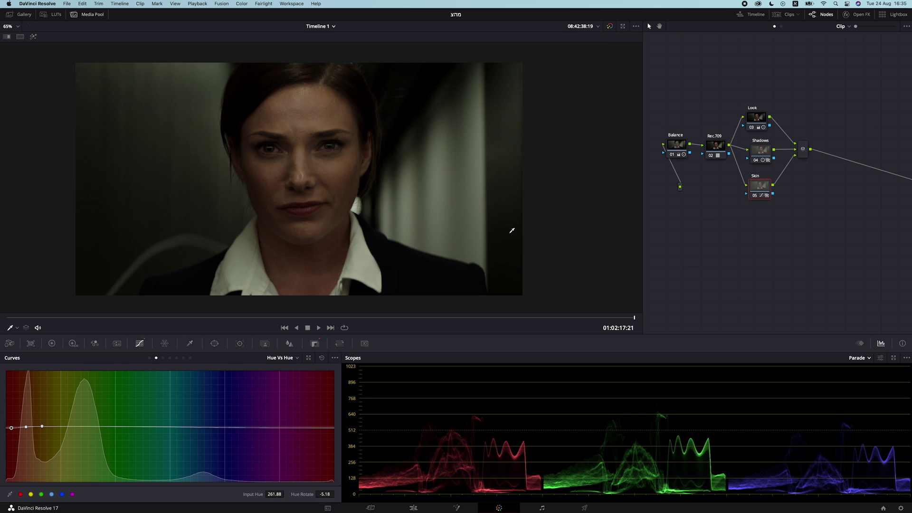
Add a serial node after the parallel mixer with a soft circular window over the bright background beside the face, rotated about 39 degrees.
click(802, 151)
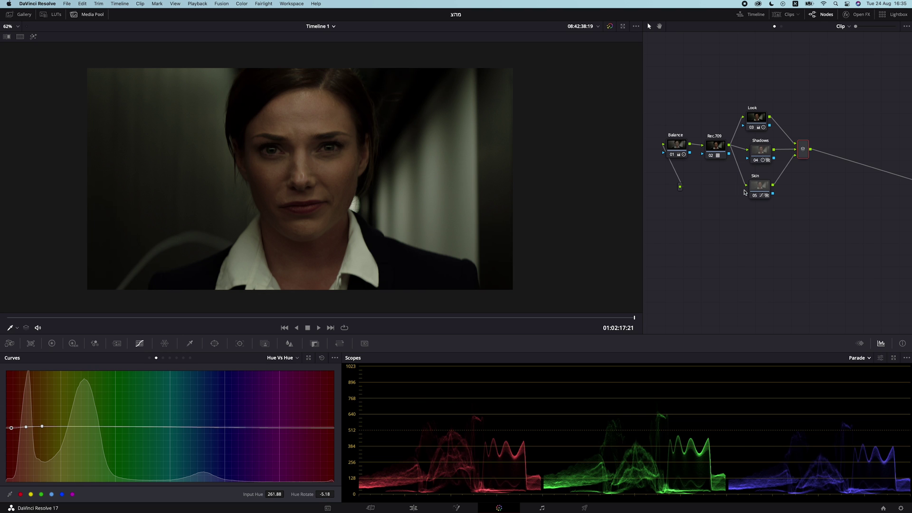
key(alt+s)
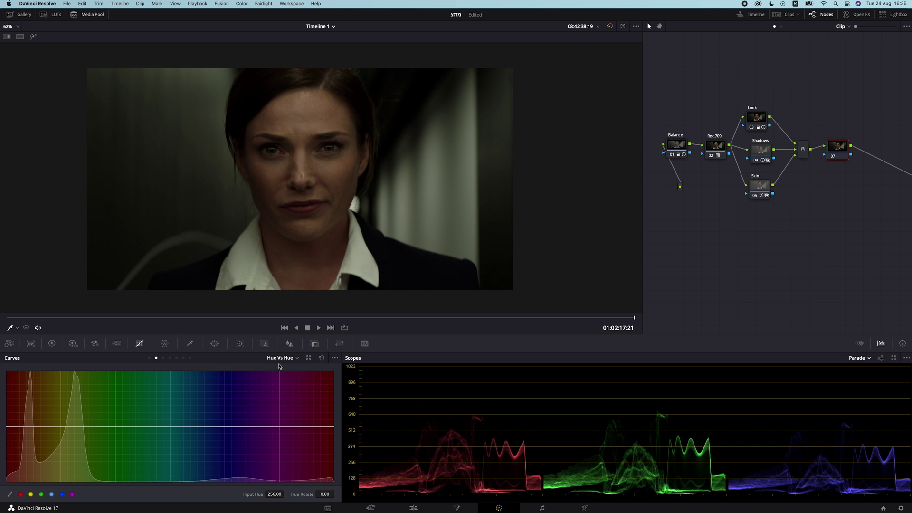
click(215, 344)
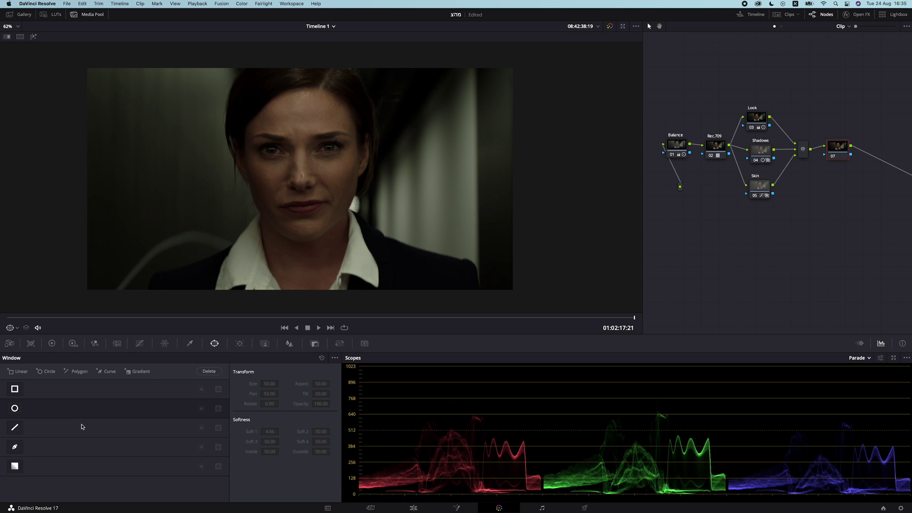
click(14, 409)
drag(306, 180, 398, 147)
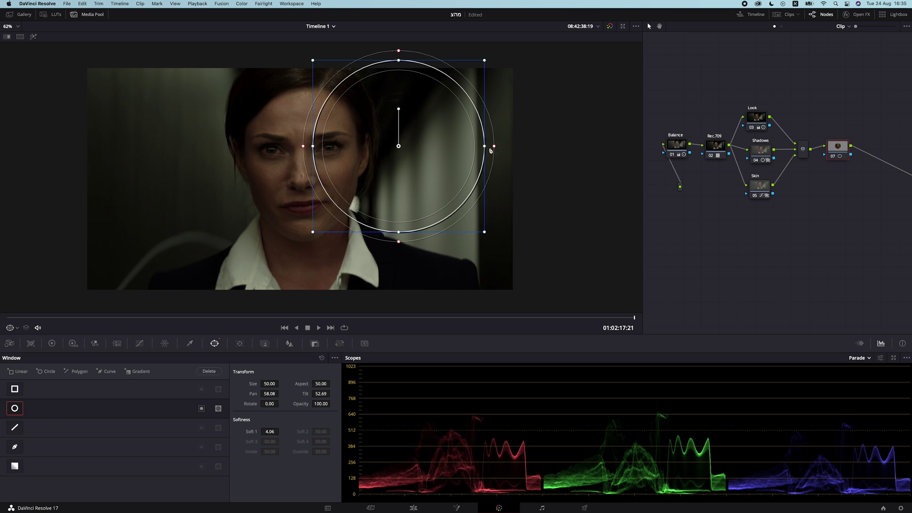
drag(524, 146, 531, 146)
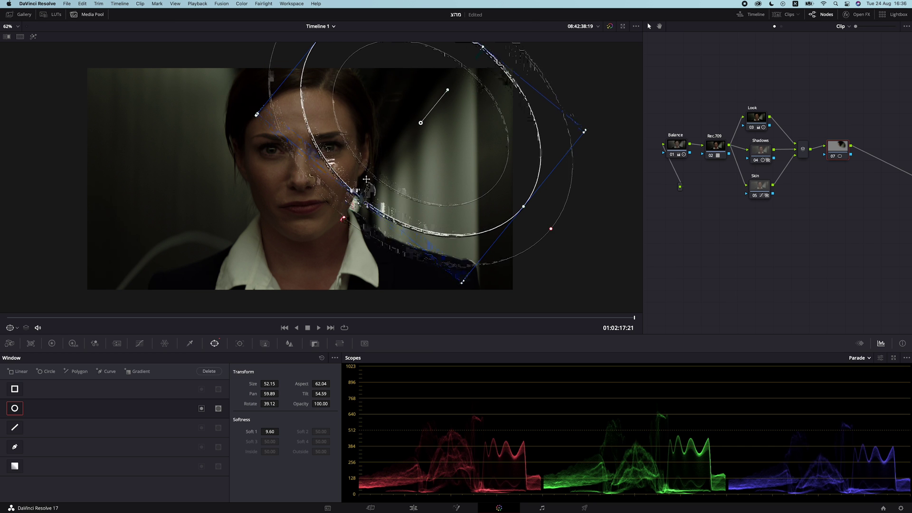
drag(393, 167, 387, 163)
Raise the upper midtones slightly on the custom curve of the new windowed node.
click(139, 343)
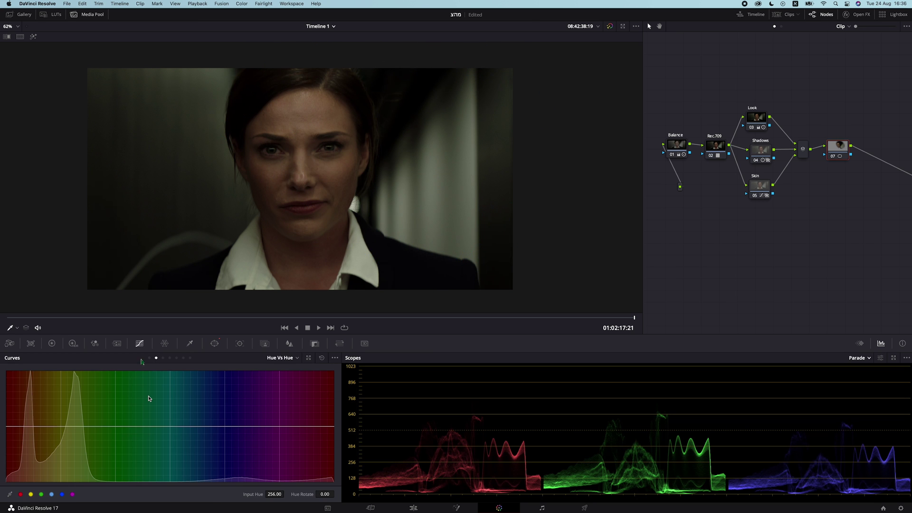
click(150, 358)
mouse_move(175, 411)
mouse_down()
mouse_move(167, 403)
mouse_move(168, 411)
mouse_up()
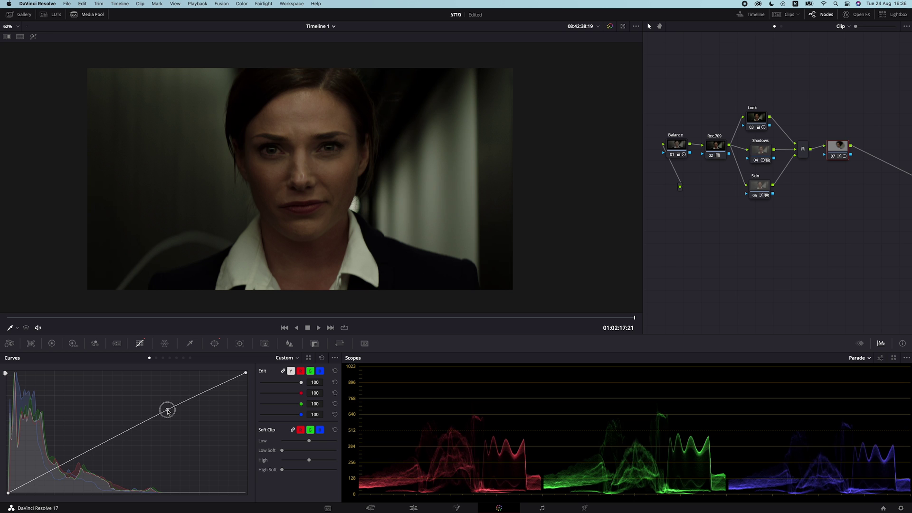
Toggle node 07 off and on repeatedly to compare the windowed background area with and without the adjustment.
key(ctrl+d)
key(ctrl+d)
key(ctrl+d)
key(ctrl+d)
key(ctrl+d)
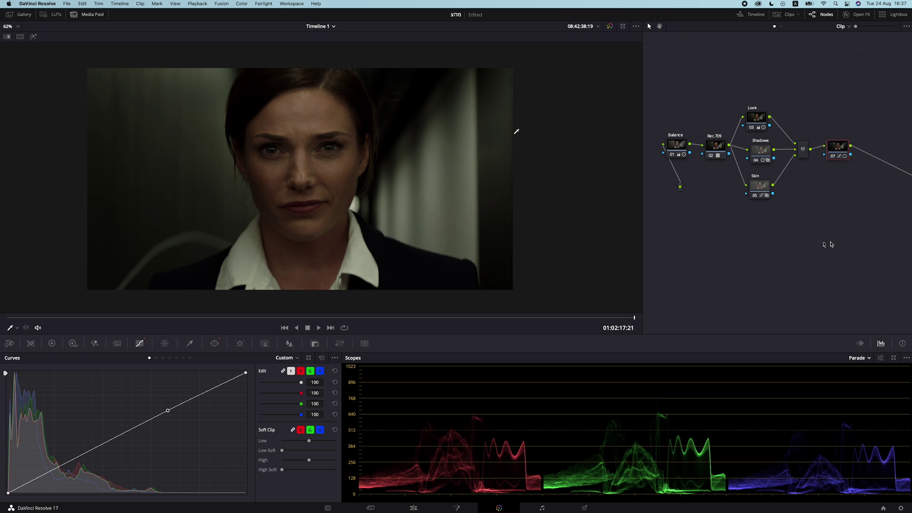
key(ctrl+d)
key(ctrl+d)
key(ctrl+d)
key(ctrl+d)
key(ctrl+d)
key(ctrl+d)
key(ctrl+d)
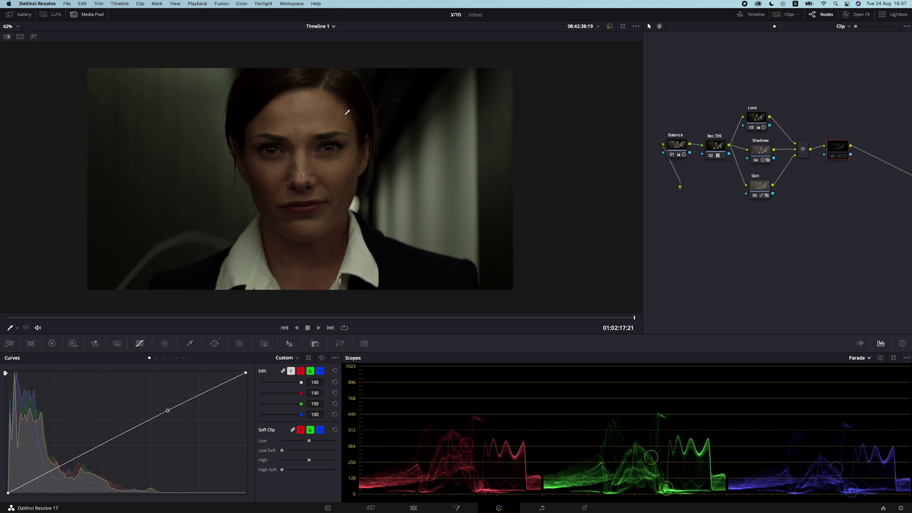
key(ctrl+d)
key(ctrl+d)
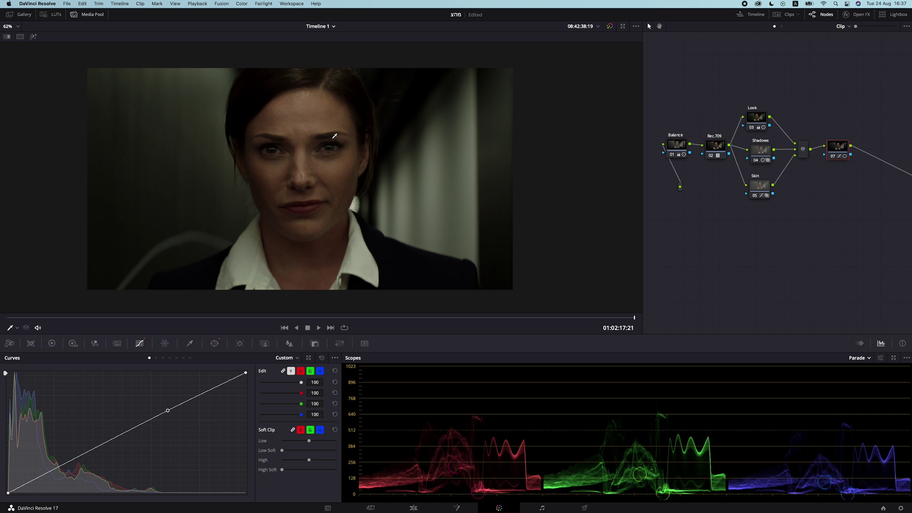
Add another serial node with a circular window over the opposite dark background, size about 51, rotated about -42 degrees, softness about 19.
key(alt+s)
click(52, 344)
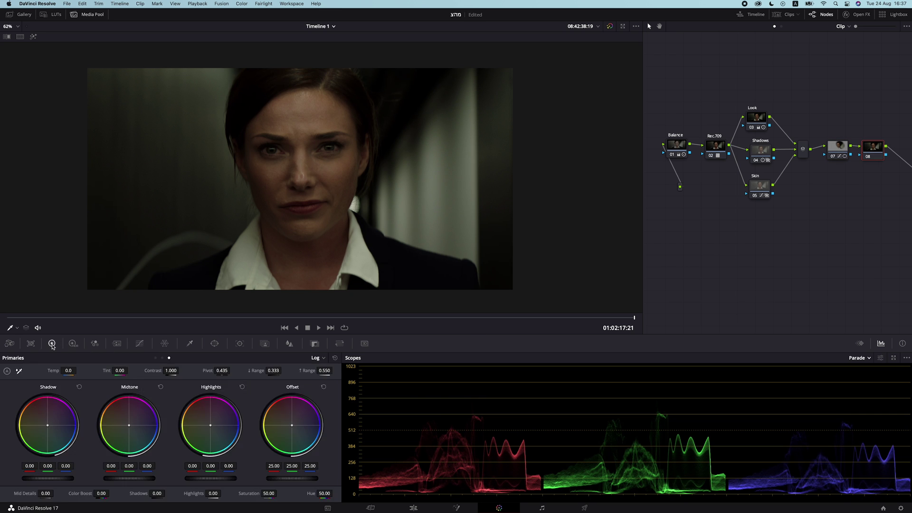
click(214, 343)
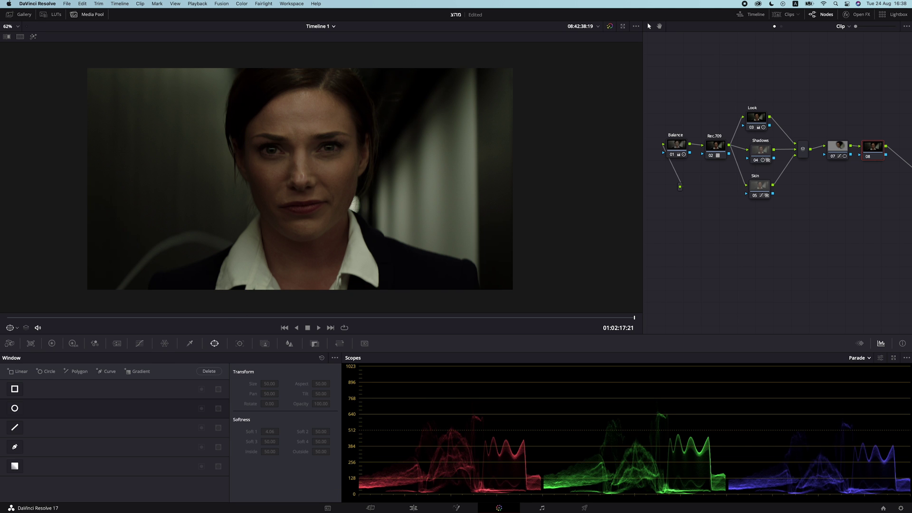
click(15, 408)
drag(184, 91, 183, 53)
drag(184, 143, 233, 147)
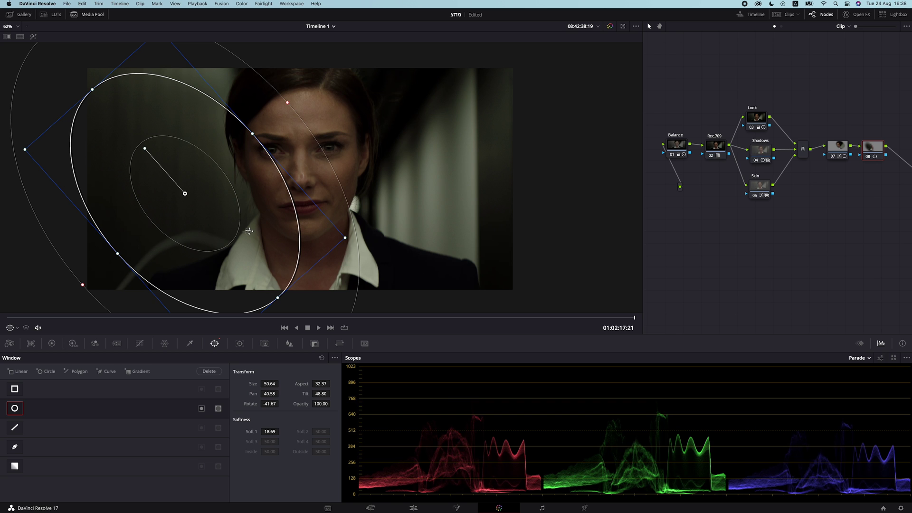
Lower the darker midtones slightly on node 08's custom curve within its window.
click(141, 347)
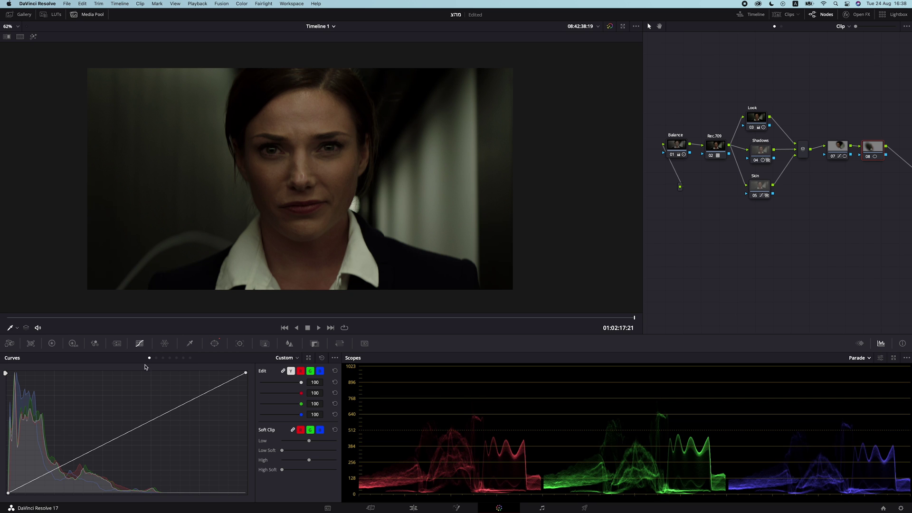
click(84, 454)
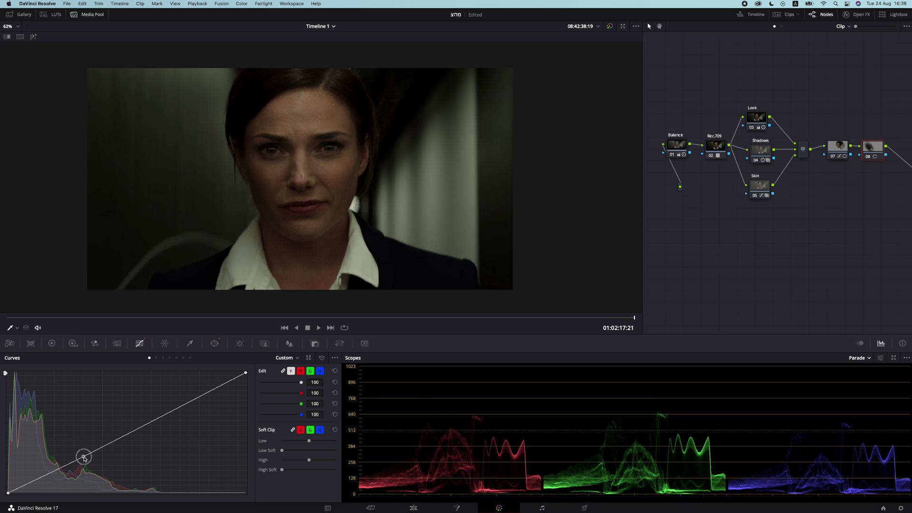
drag(85, 454, 86, 456)
mouse_move(341, 285)
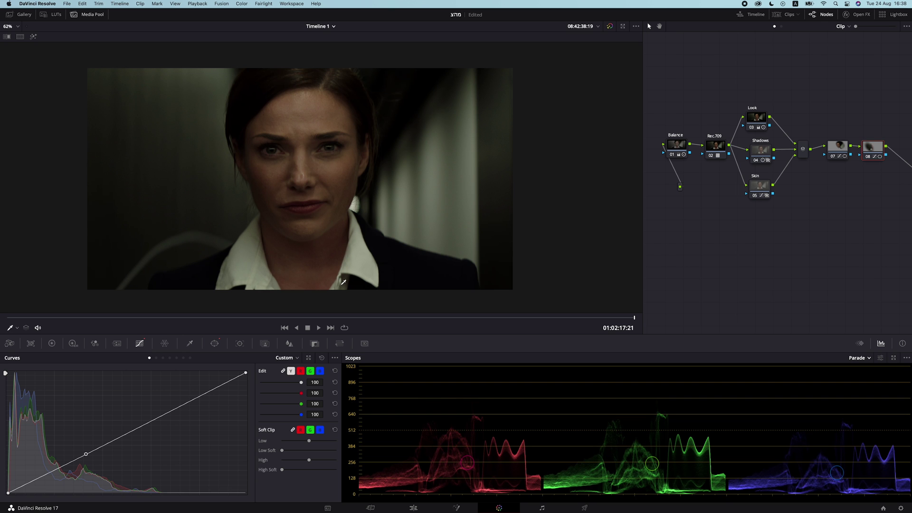
Select nodes 07 and 08 together and toggle them off and on to examine their combined effect on the background.
shift+click(837, 146)
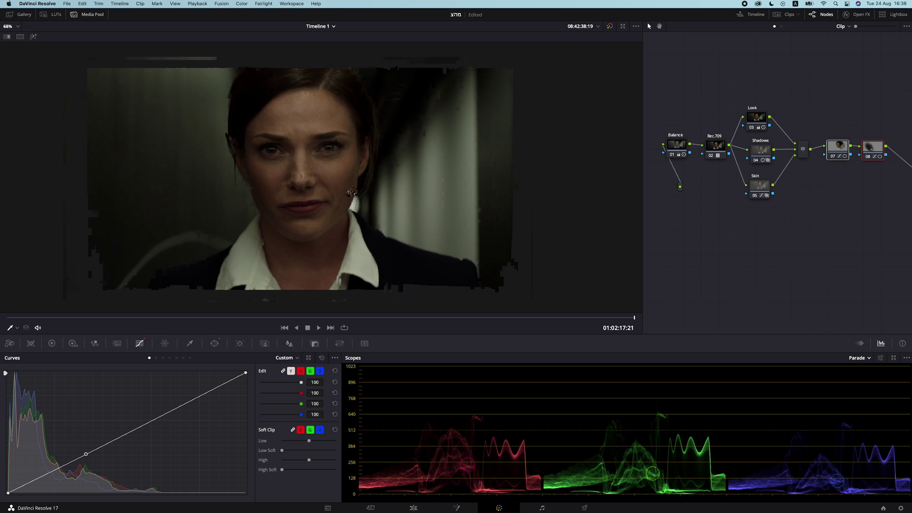
scroll(345, 189, up, 1)
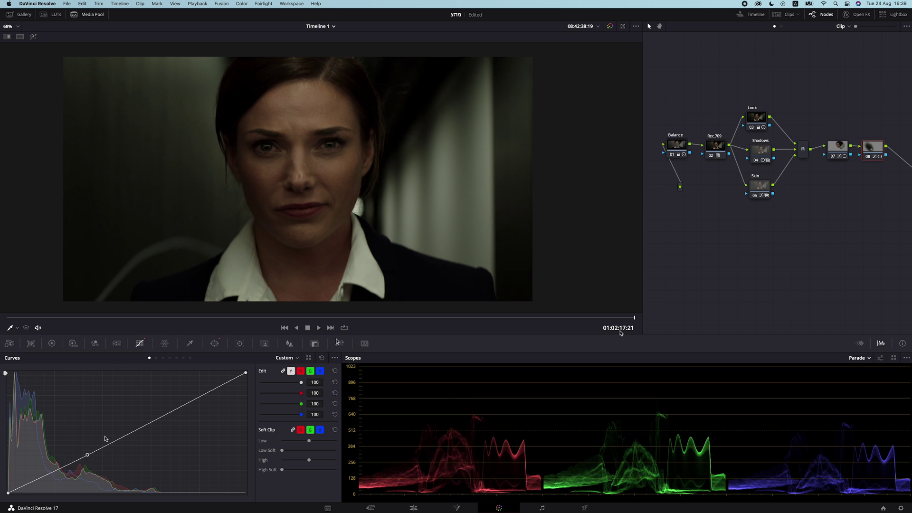
click(838, 148)
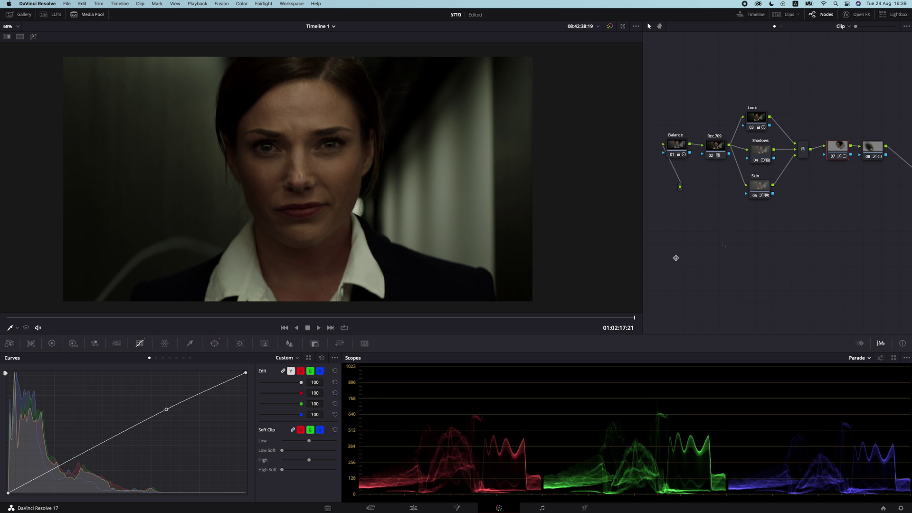
drag(830, 124, 866, 208)
key(ctrl+d)
key(ctrl+d)
key(ctrl+d)
key(ctrl+d)
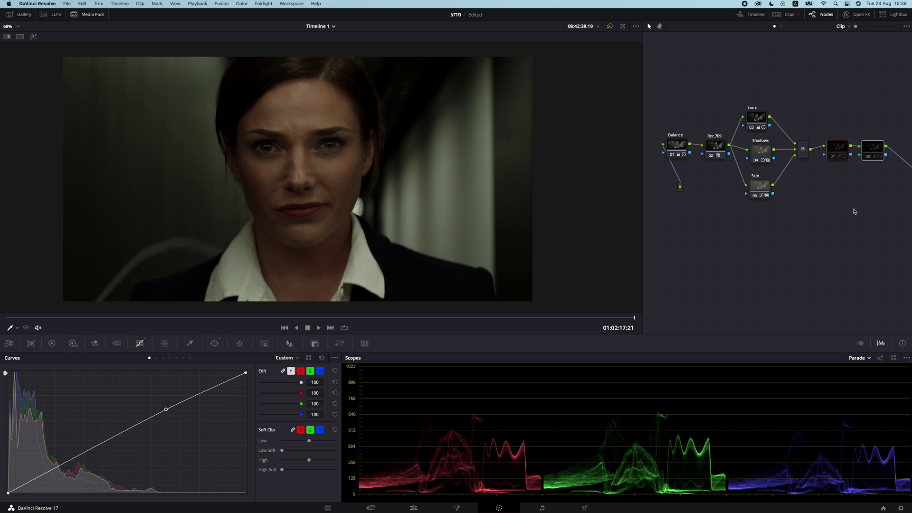
key(ctrl+d)
key(ctrl+d)
key(ctrl+d)
key(ctrl+d)
With the reference wipe shown, label the two windowed nodes Window1 and Window2, and set the Skin node's Key Output Gain to 0.792.
click(20, 37)
click(856, 196)
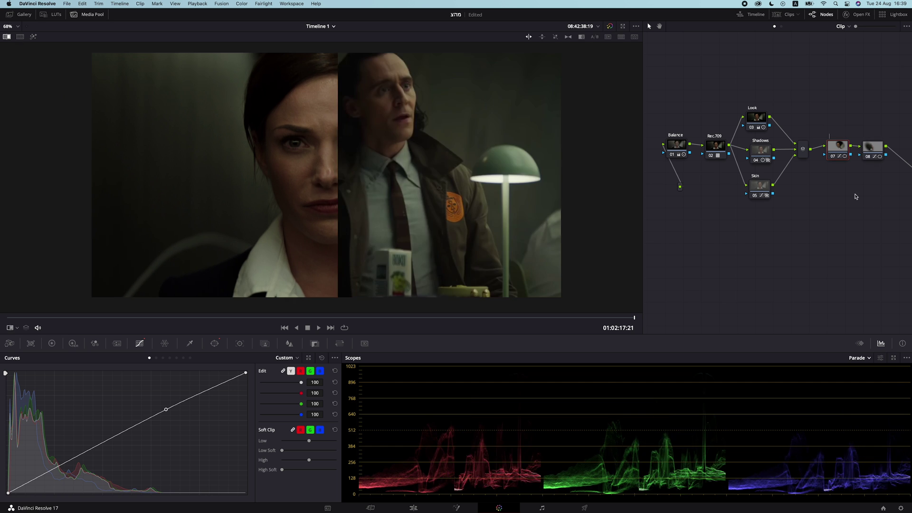
click(872, 152)
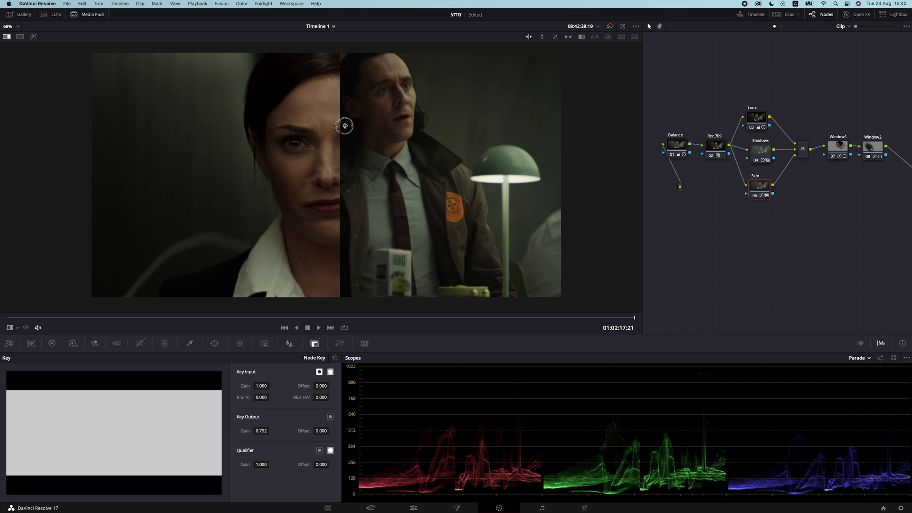
Sweep the wipe across the face against the reference still, and bypass and restore the whole grade to compare.
drag(375, 132, 219, 191)
drag(280, 196, 340, 210)
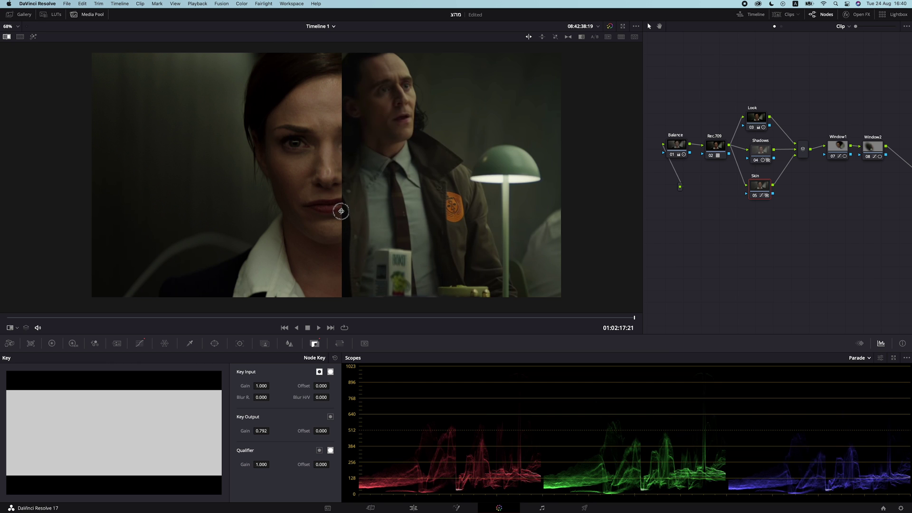
drag(403, 218, 349, 211)
key(shift+d)
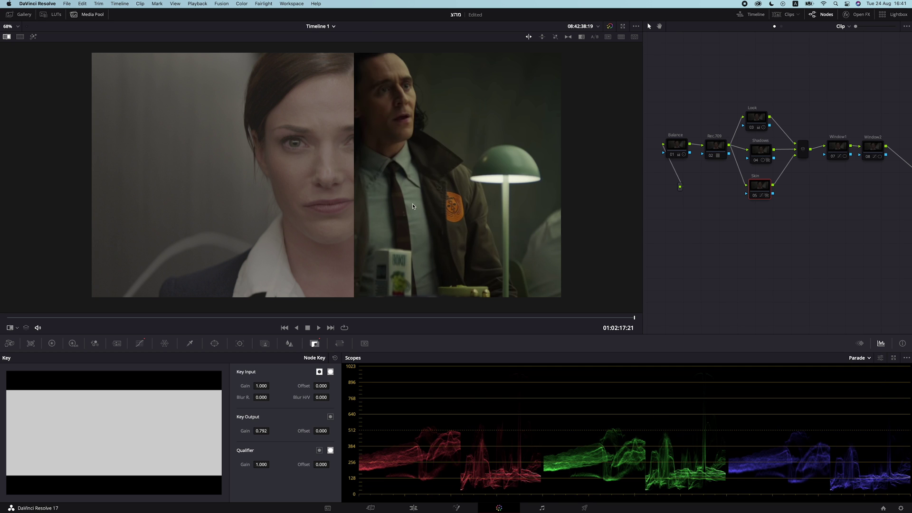
key(shift+d)
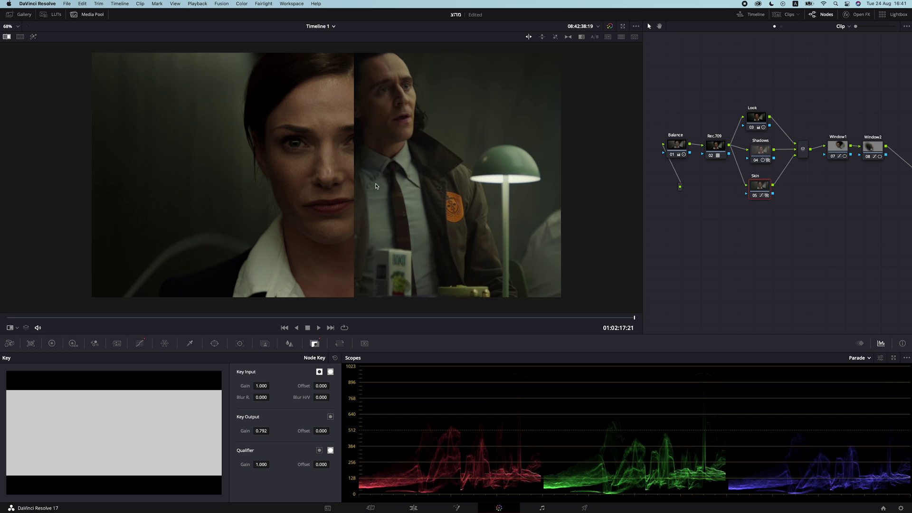
scroll(383, 190, up, 1)
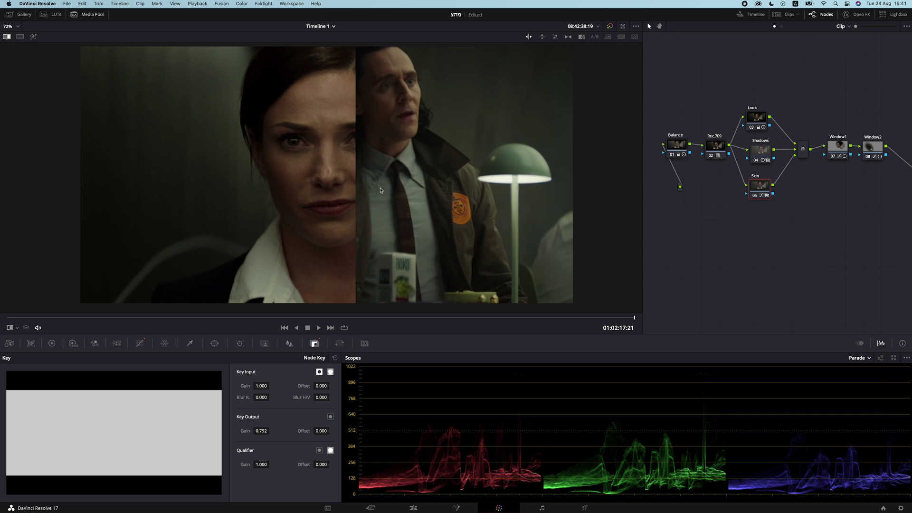
scroll(366, 204, down, 1)
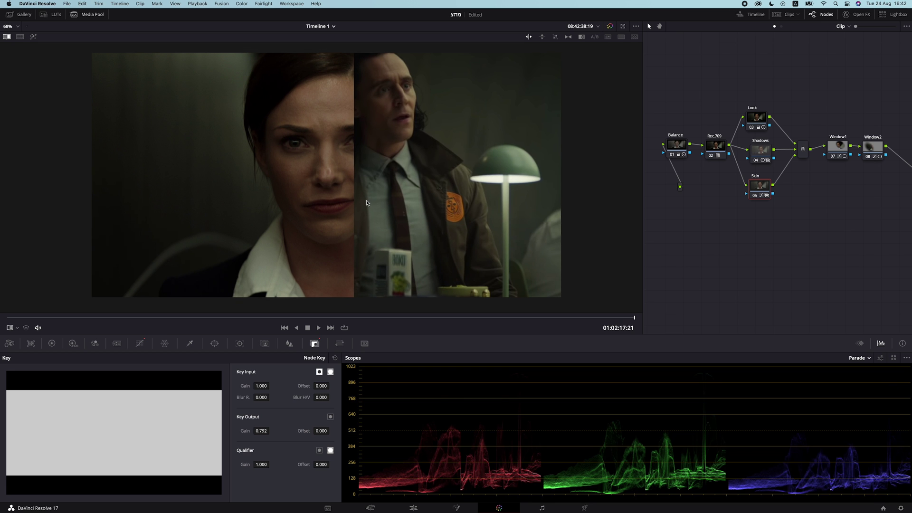
Display the clip and the reference still side by side and compare the grade with the ungraded log image.
key(super+alt+w)
scroll(450, 157, up, 5)
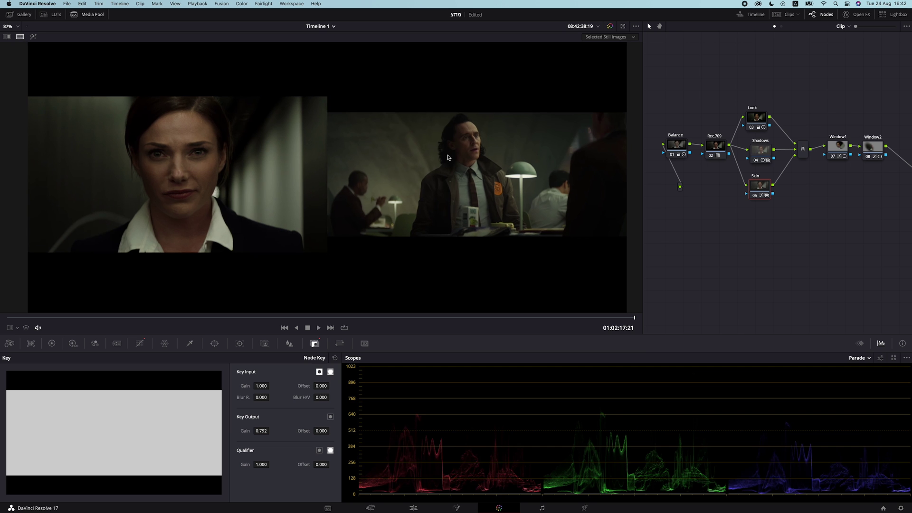
scroll(450, 157, right, 1)
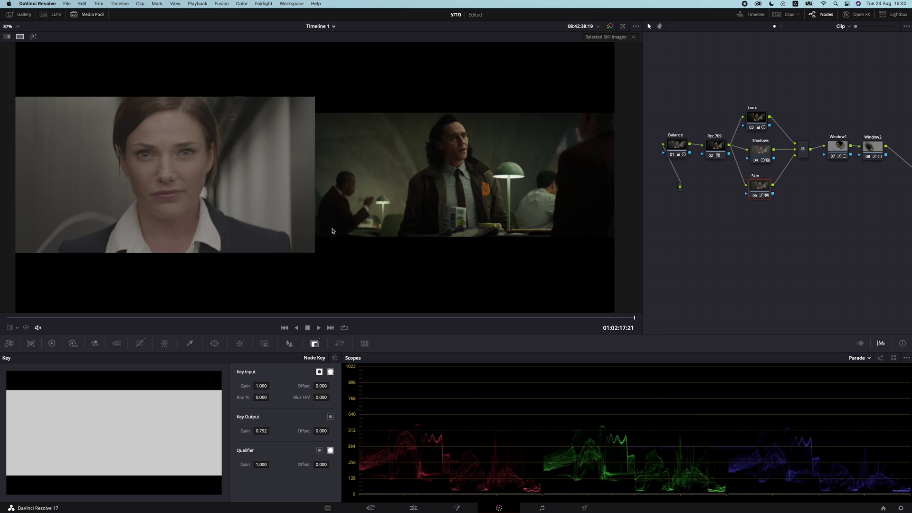